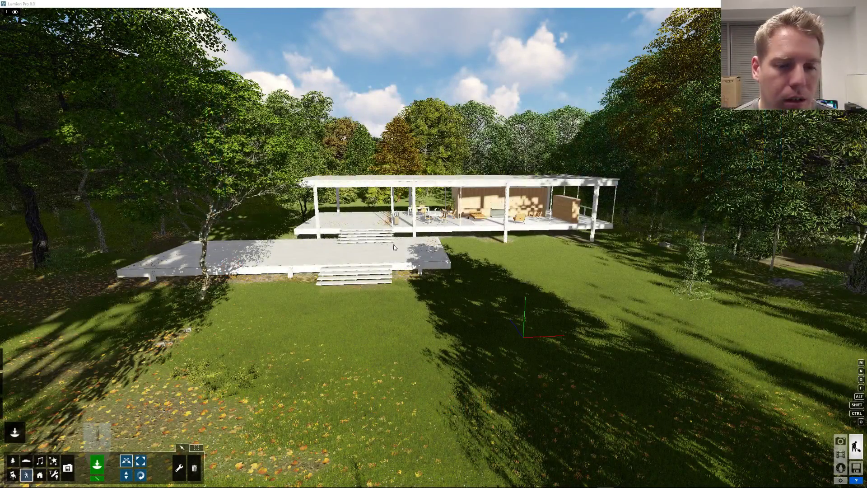
# Make Layer 2 the active layer
pyautogui.press('w')
pyautogui.moveTo(523, 337); pyautogui.dragTo(494, 326, button='right')
pyautogui.press('s')
pyautogui.moveTo(357, 264); pyautogui.dragTo(405, 273, button='right')
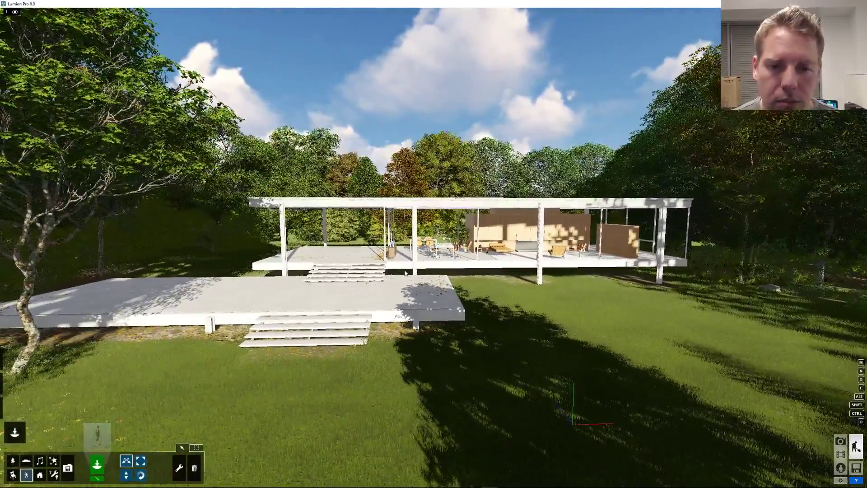
pyautogui.press('s')
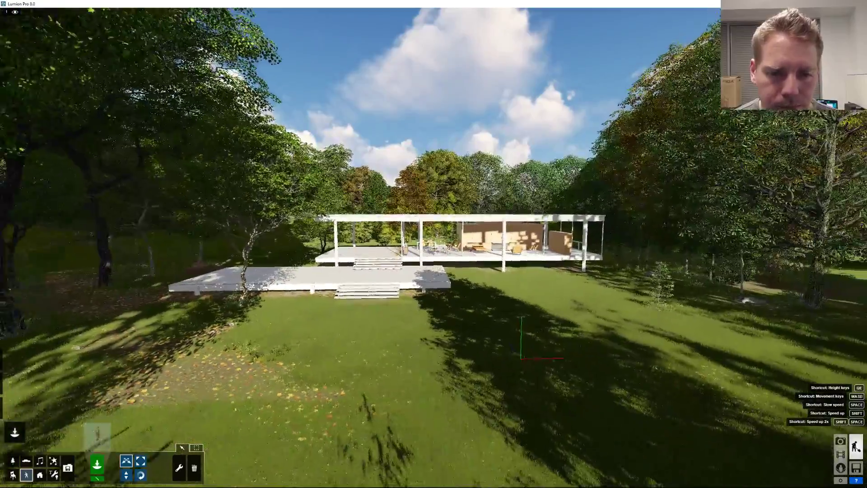
pyautogui.moveTo(235, 304); pyautogui.dragTo(289, 298, button='right')
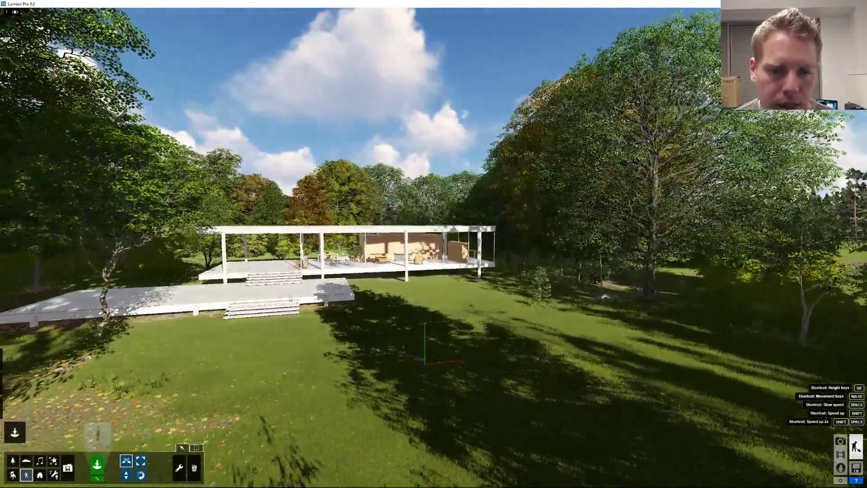
pyautogui.moveTo(31, 15)
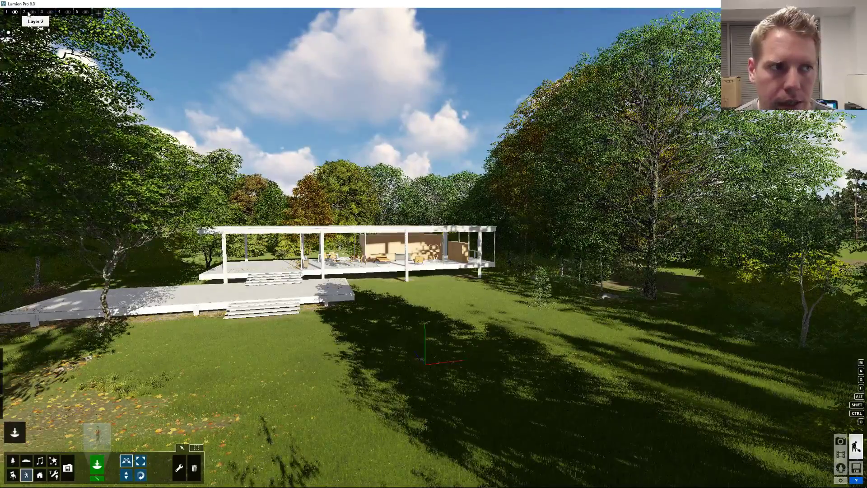
pyautogui.click(28, 13)
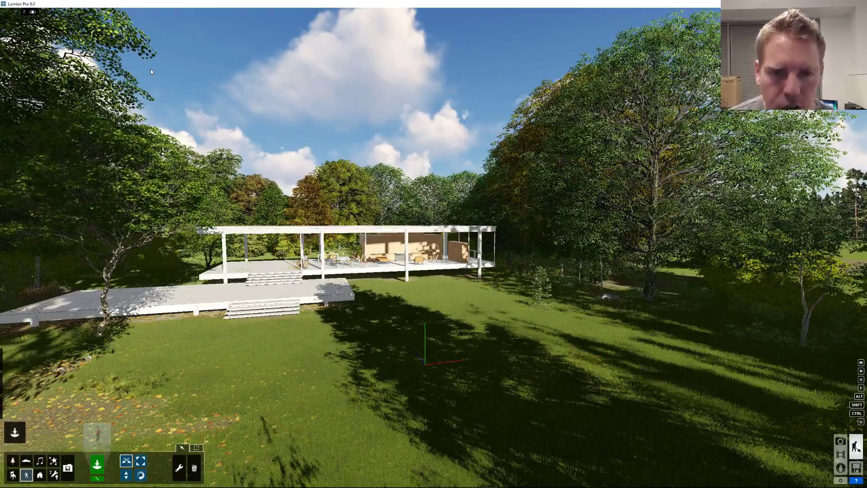
pyautogui.moveTo(41, 12)
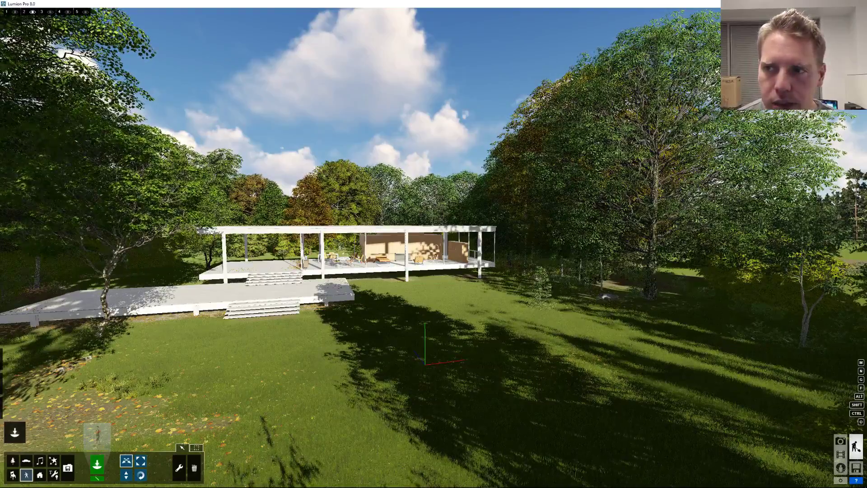
# Examine the house, its terraces and the surrounding trees from several viewpoints
pyautogui.moveTo(464, 307); pyautogui.dragTo(417, 307, button='right')
pyautogui.press('w')
pyautogui.press('s')
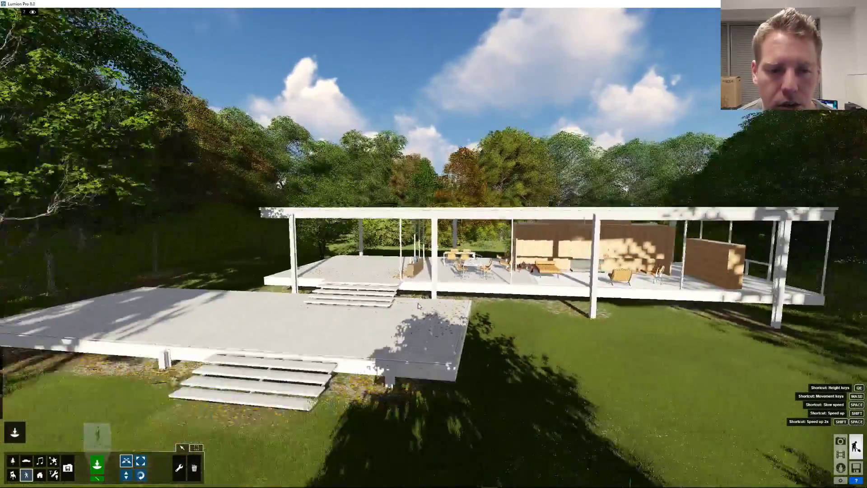
pyautogui.press('s')
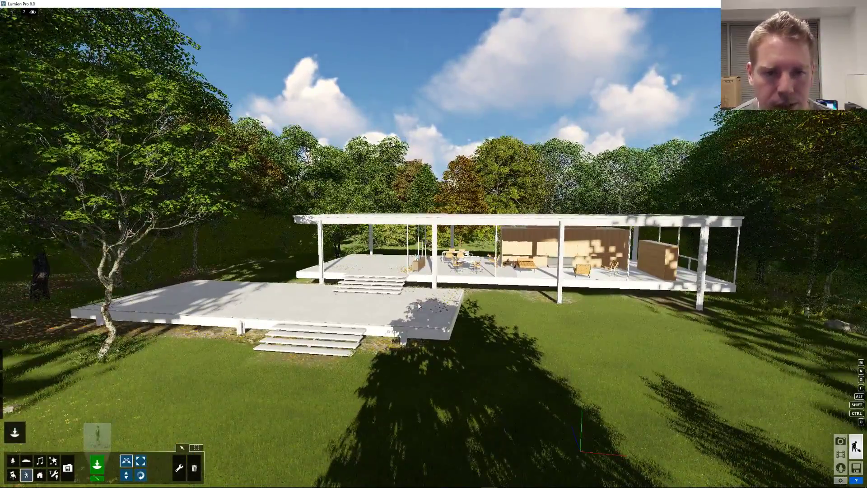
pyautogui.moveTo(418, 306)
pyautogui.mouseDown(button='right')
pyautogui.moveTo(436, 303)
pyautogui.moveTo(428, 296)
pyautogui.mouseUp(button='right')
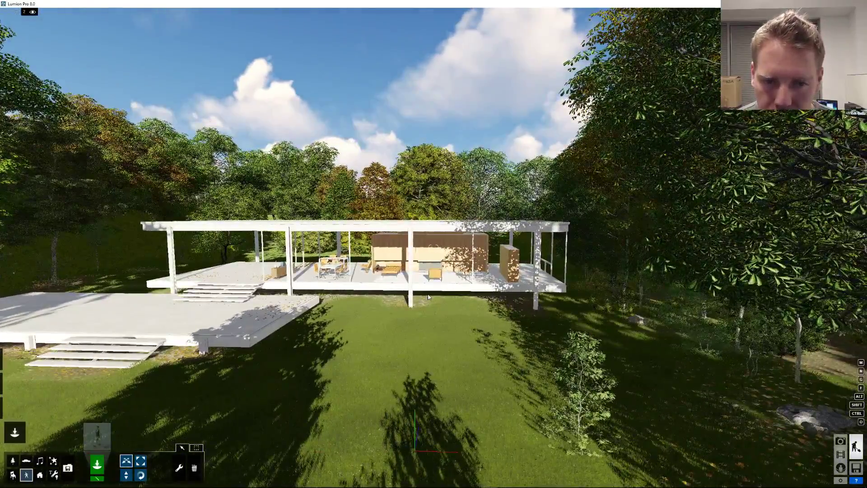
pyautogui.moveTo(428, 297); pyautogui.dragTo(428, 296, button='right')
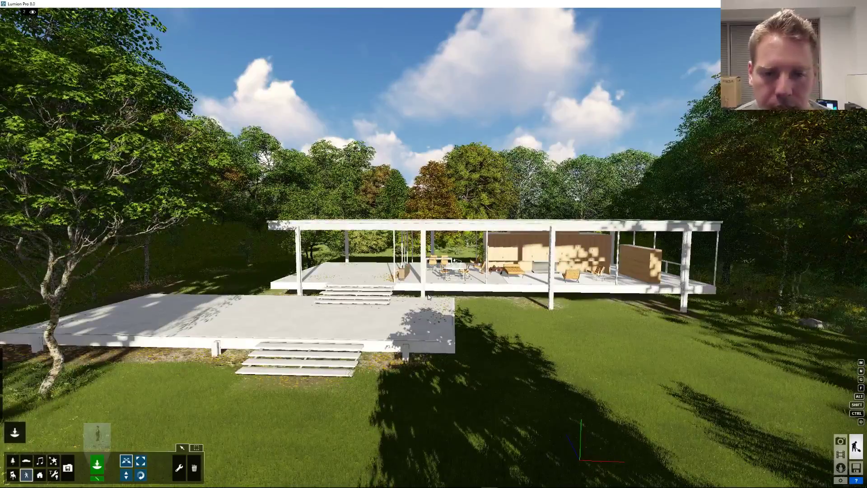
pyautogui.press('s')
pyautogui.moveTo(428, 297); pyautogui.dragTo(406, 297, button='right')
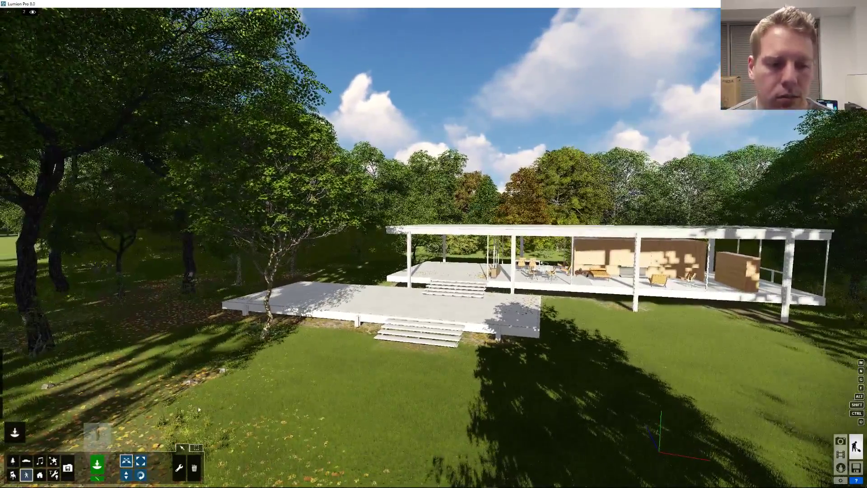
# Select all objects in the nature category, starting from the maple tree beside the lower terrace
pyautogui.click(13, 460)
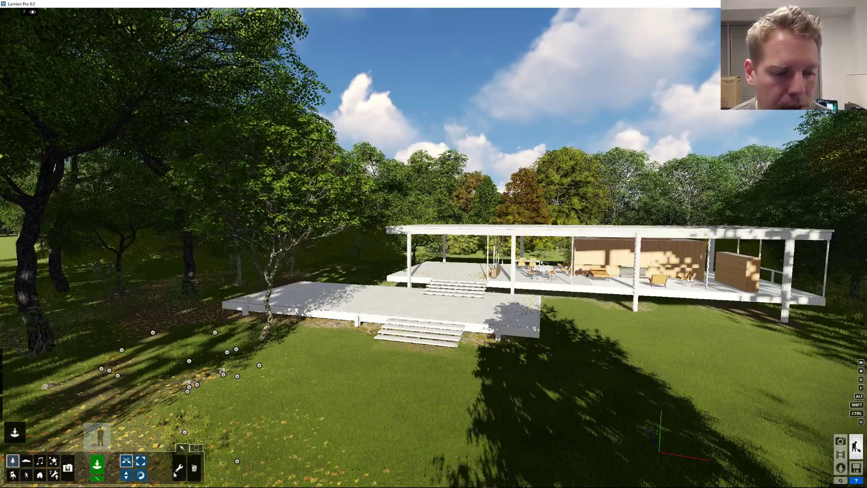
pyautogui.click(178, 469)
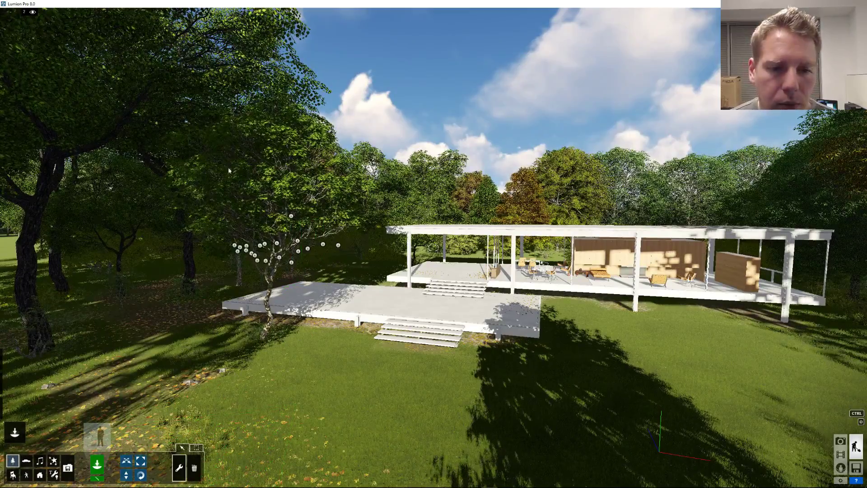
pyautogui.click(271, 336)
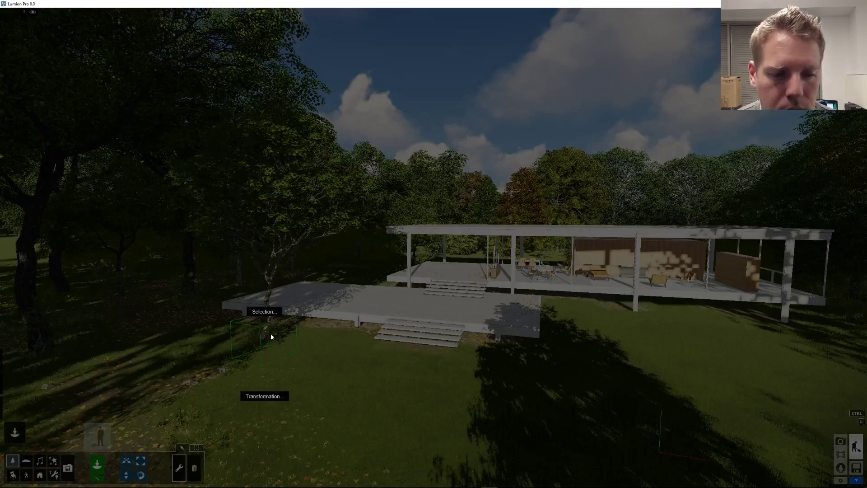
pyautogui.click(265, 312)
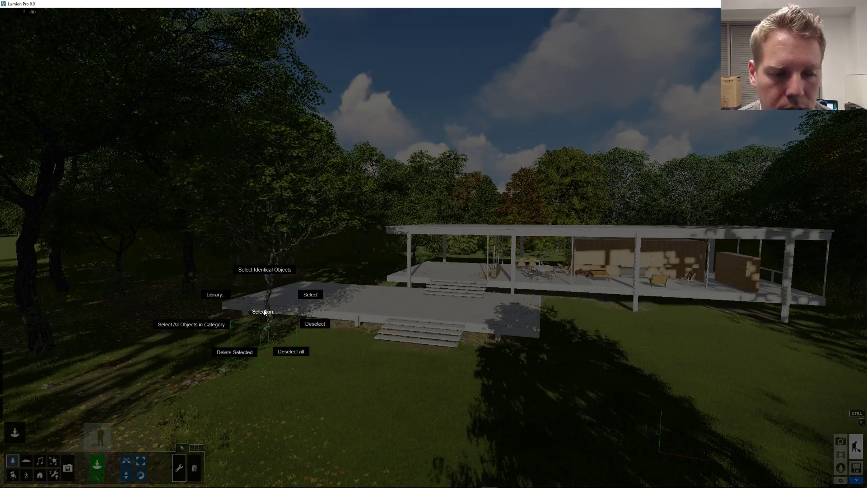
pyautogui.click(195, 324)
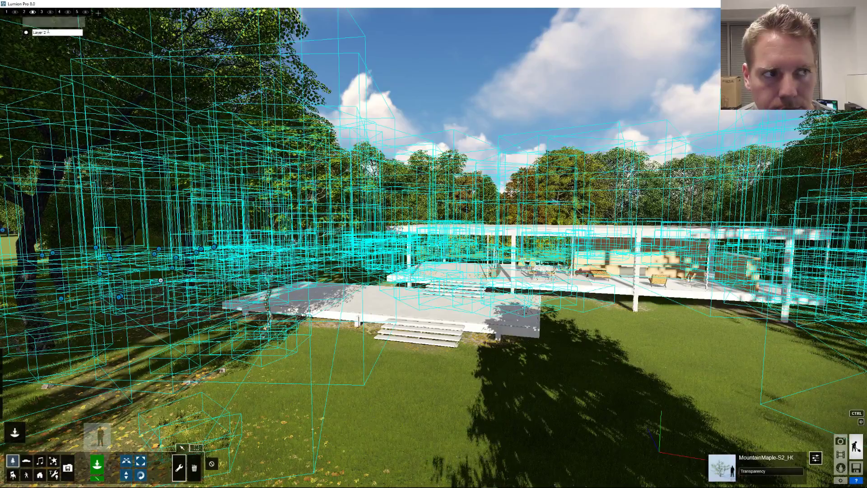
# Rename Layer 2 as Trees
pyautogui.moveTo(49, 34); pyautogui.dragTo(19, 36)
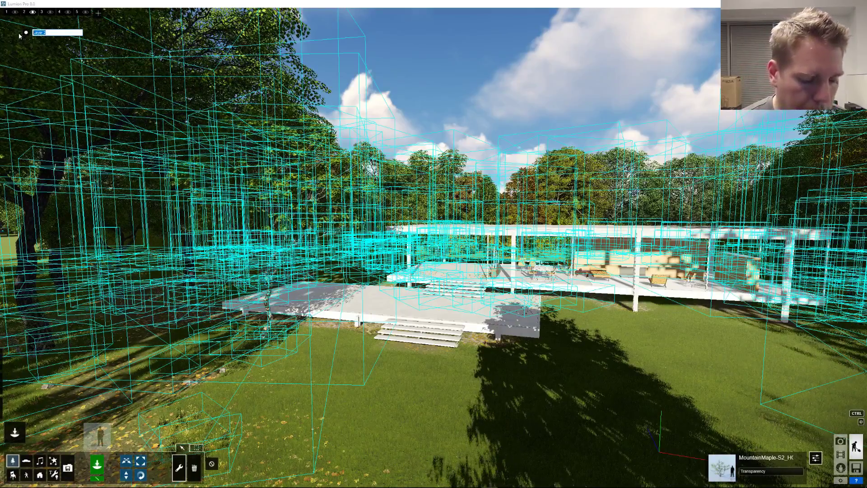
pyautogui.write('TREE')
pyautogui.press('BackSpace')
pyautogui.press('BackSpace')
pyautogui.press('BackSpace')
pyautogui.press('BackSpace')
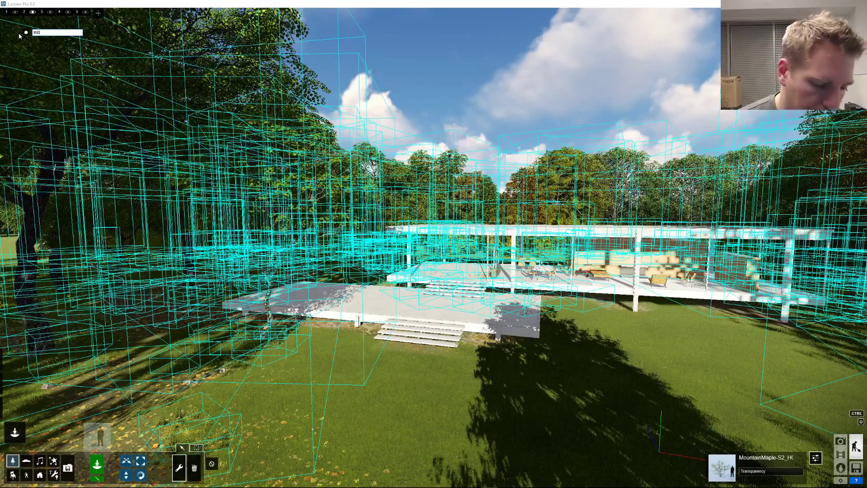
pyautogui.write('Trees')
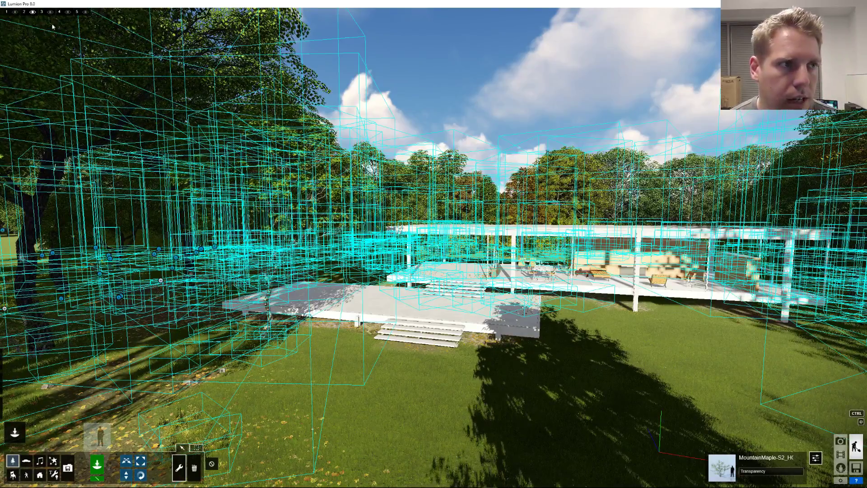
# Hide the Trees layer and name layer 3 for the leaves
pyautogui.click(33, 12)
pyautogui.moveTo(300, 272); pyautogui.dragTo(426, 306, button='right')
pyautogui.scroll(3, 426, 306)
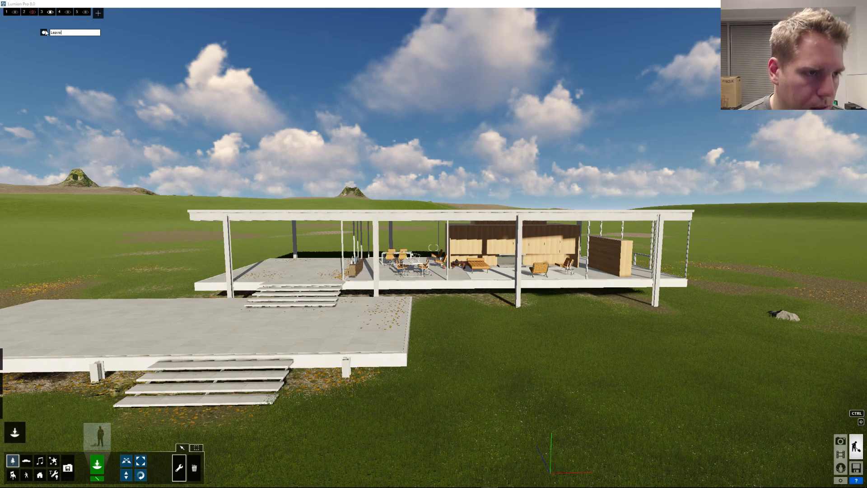
pyautogui.press('Return')
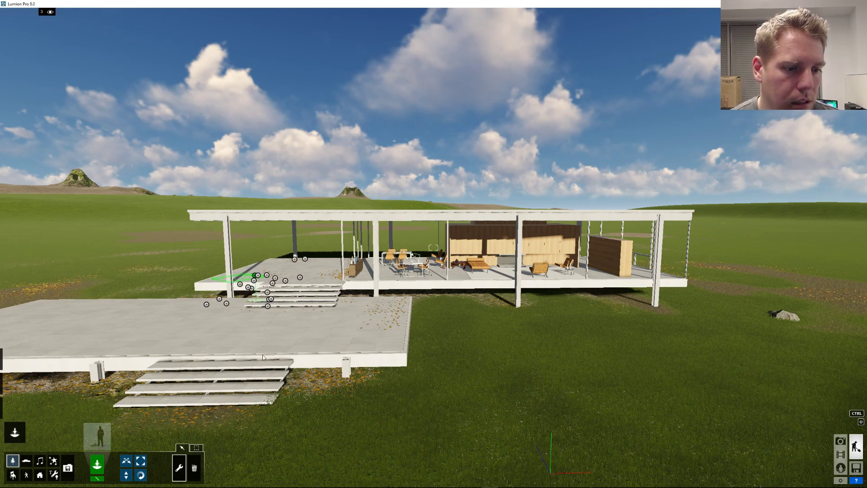
# Move all objects in the category of the leaf patch beside the entrance stairs to layer 3 and hide that layer
pyautogui.click(325, 377)
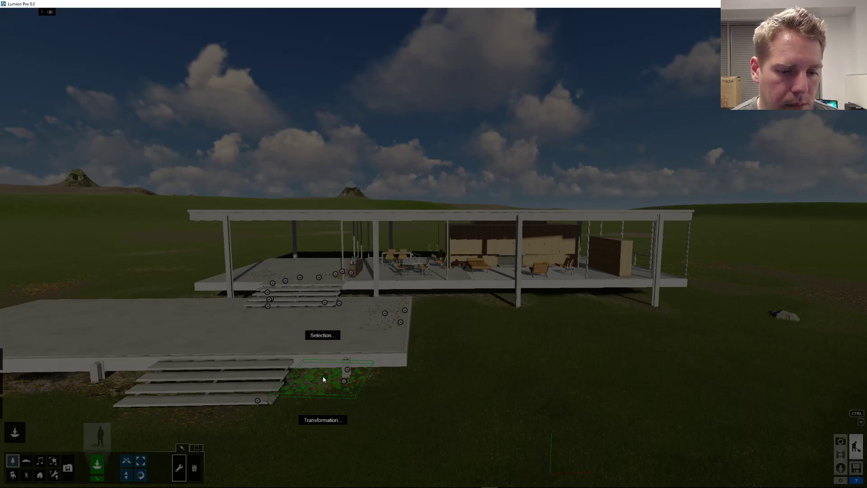
pyautogui.click(332, 337)
pyautogui.click(253, 348)
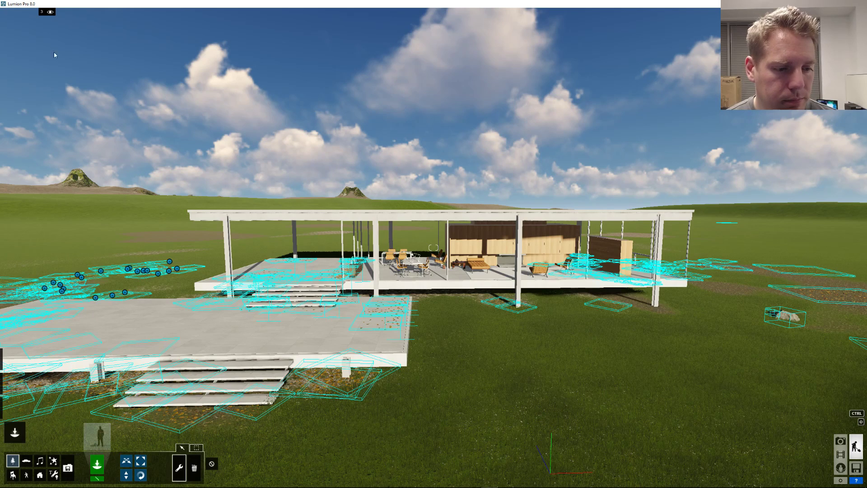
pyautogui.moveTo(44, 32)
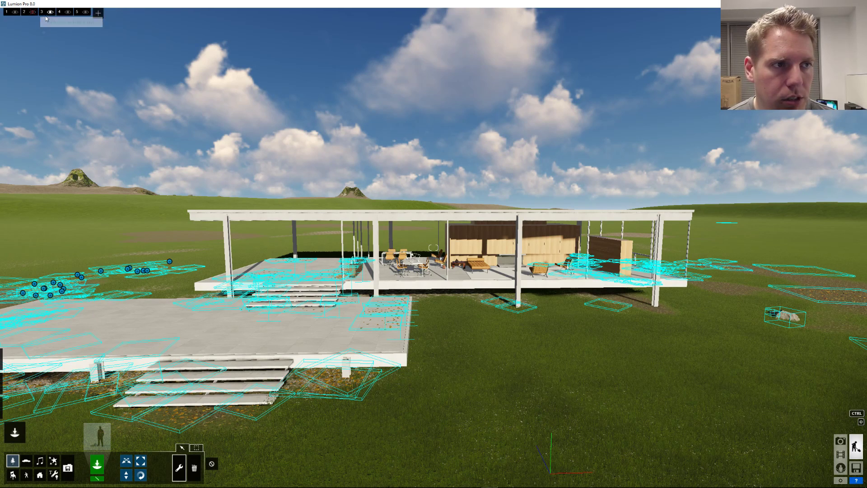
pyautogui.click(49, 13)
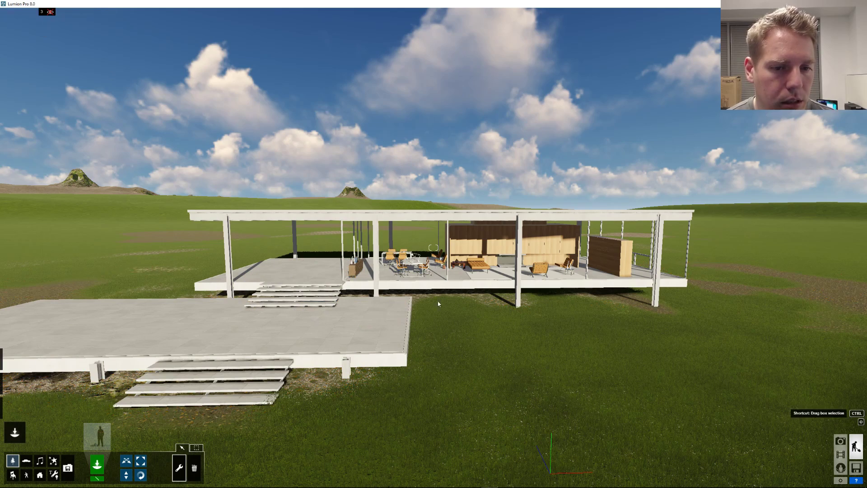
# Select all objects in the furniture category, starting from an office chair at the dining table
pyautogui.press('w')
pyautogui.moveTo(437, 300); pyautogui.dragTo(454, 292, button='right')
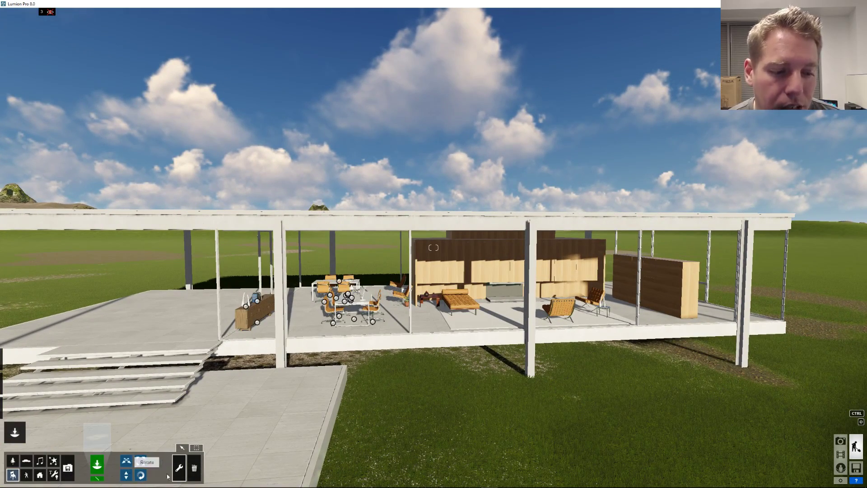
pyautogui.click(374, 322)
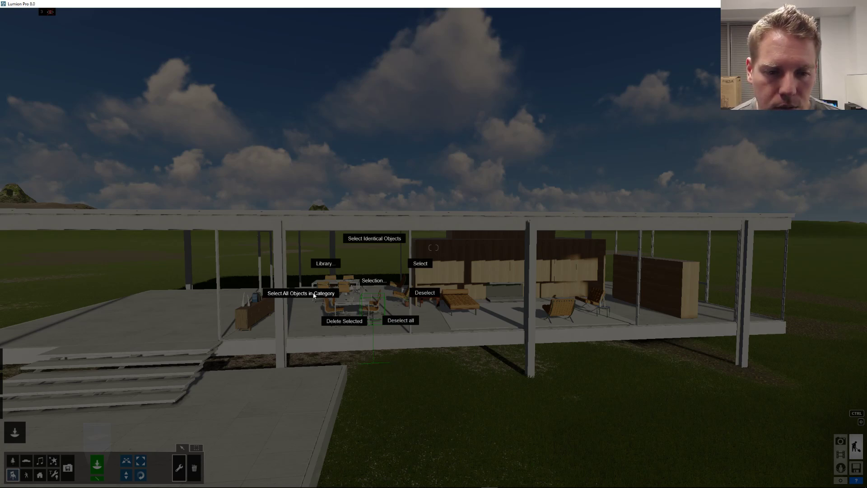
pyautogui.click(314, 293)
pyautogui.scroll(3, 65, 13)
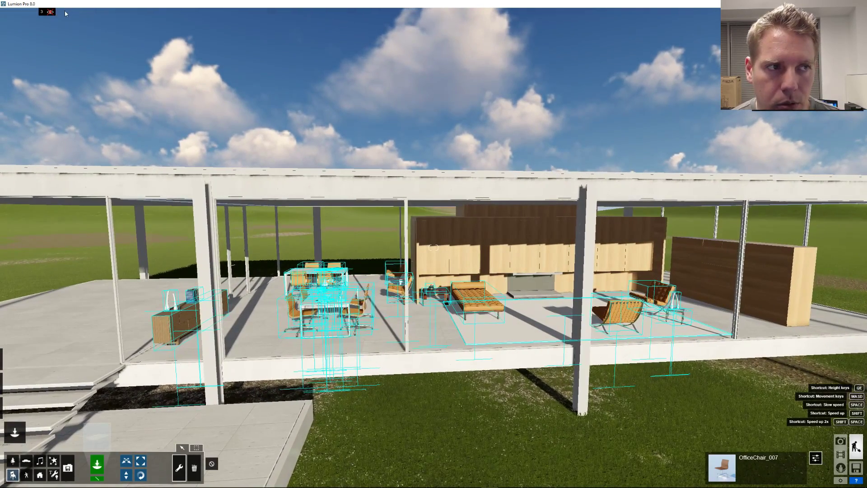
# Name layer 4 Furniture
pyautogui.moveTo(60, 13)
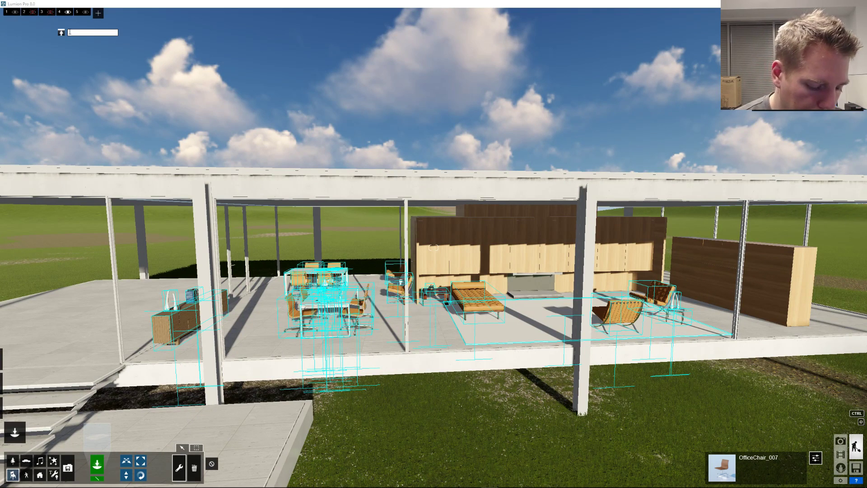
pyautogui.write('ur')
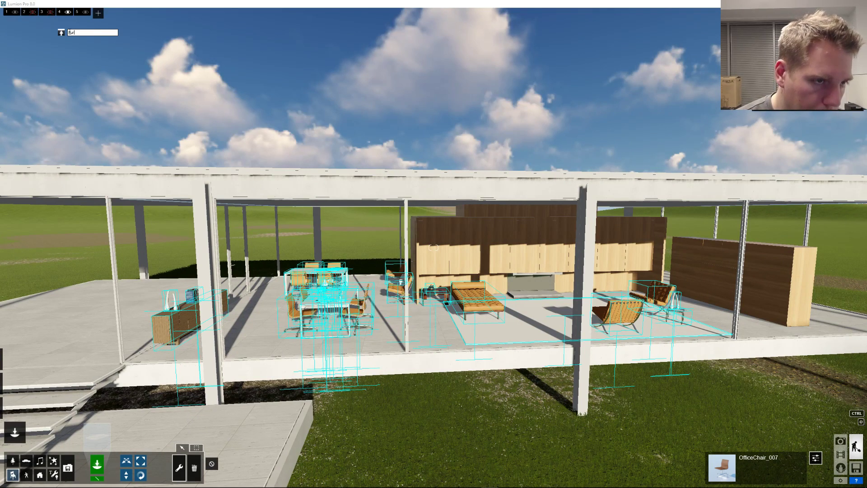
pyautogui.write('niture')
pyautogui.press('Return')
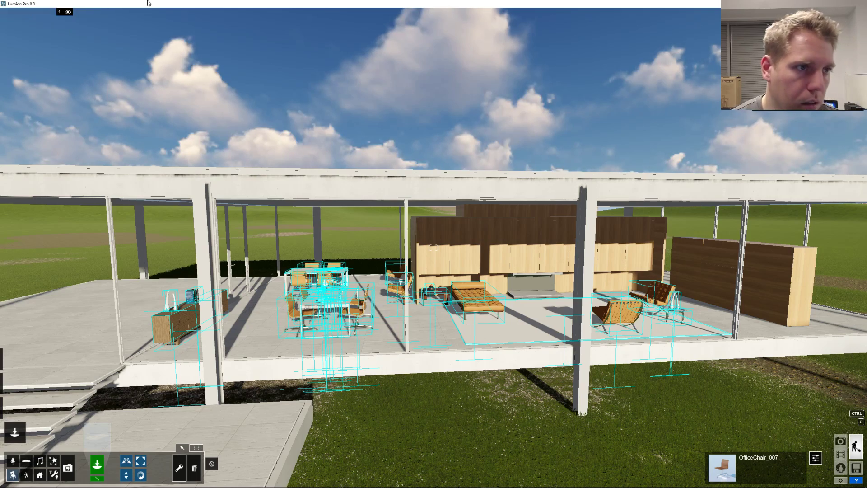
# Hide the Furniture layer with its objects and name layer 5 House
pyautogui.click(67, 12)
pyautogui.moveTo(434, 247); pyautogui.dragTo(434, 316, button='right')
pyautogui.press('s')
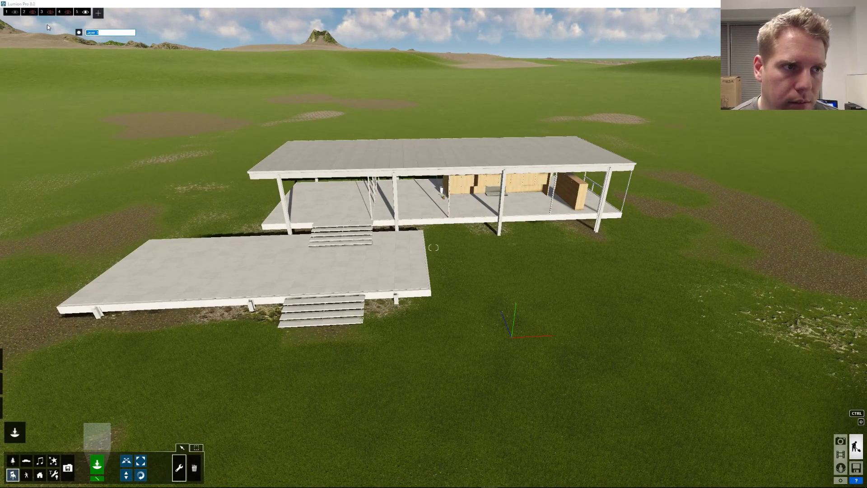
pyautogui.write('House')
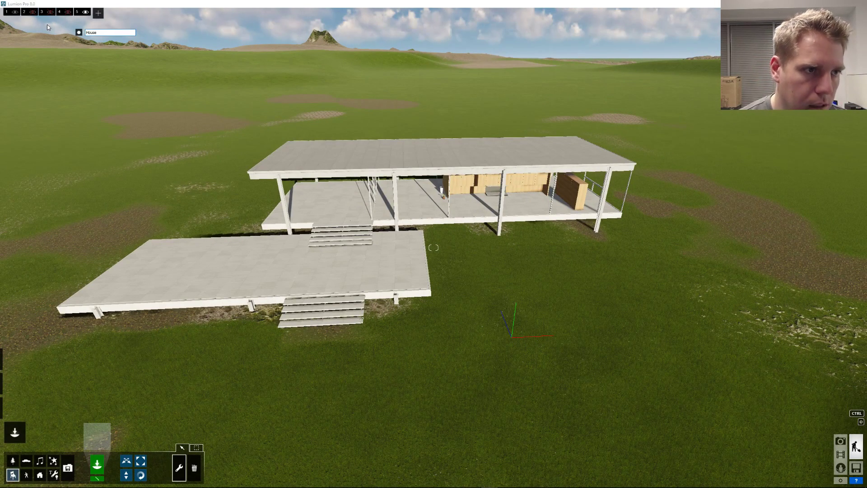
pyautogui.press('Return')
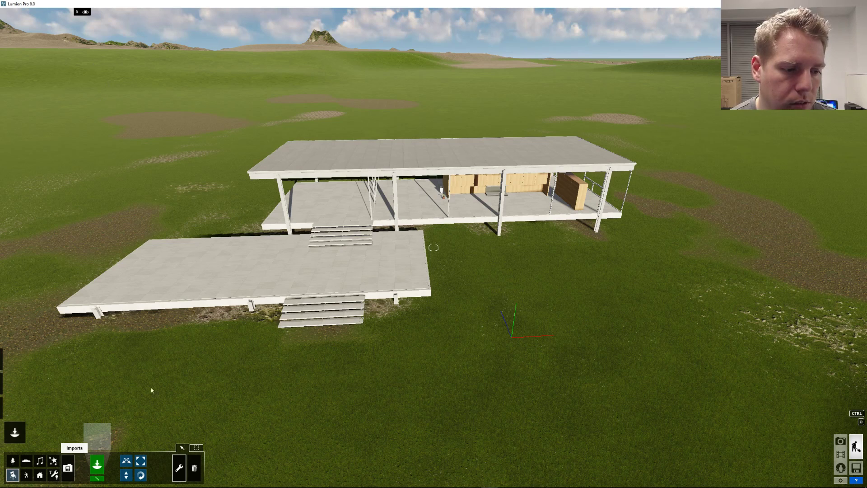
# Select the imported FarnsworthHouse model
pyautogui.click(68, 467)
pyautogui.keyDown('ctrl'); pyautogui.click(506, 249); pyautogui.keyUp('ctrl')
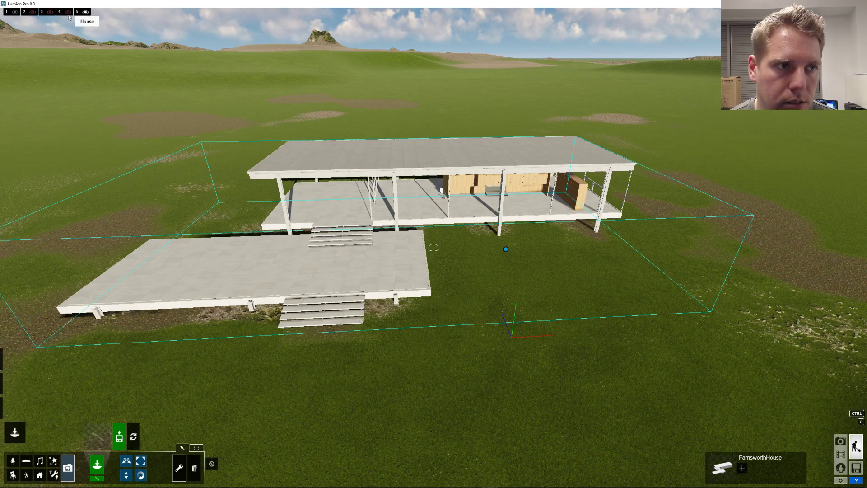
# Hide the House layer, and move the two remaining potted plants together to the Trees layer
pyautogui.click(86, 14)
pyautogui.moveTo(402, 236); pyautogui.dragTo(468, 221, button='right')
pyautogui.press('w')
pyautogui.press('w')
pyautogui.click(181, 447)
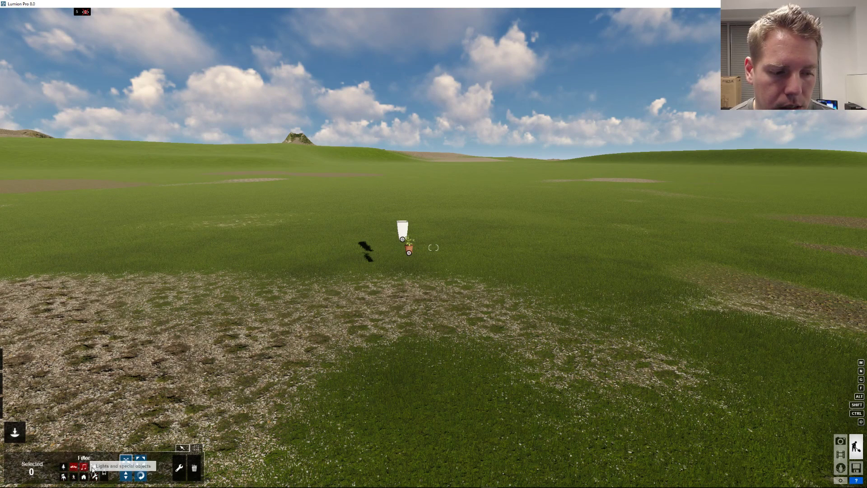
pyautogui.keyDown('ctrl'); pyautogui.moveTo(449, 348); pyautogui.dragTo(337, 203); pyautogui.keyUp('ctrl')
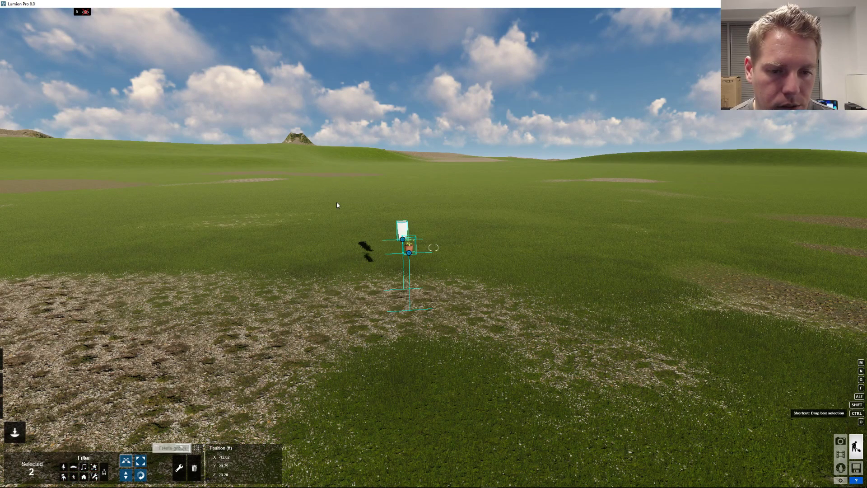
pyautogui.moveTo(7, 24)
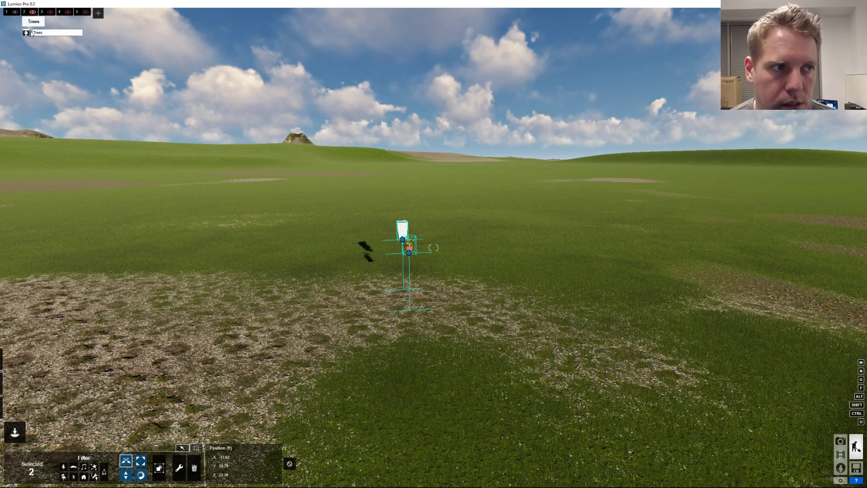
pyautogui.click(26, 34)
# Toggle the Trees, Leaves and Furniture layers on and off one by one to check their contents
pyautogui.press('s')
pyautogui.moveTo(302, 172); pyautogui.dragTo(309, 248, button='right')
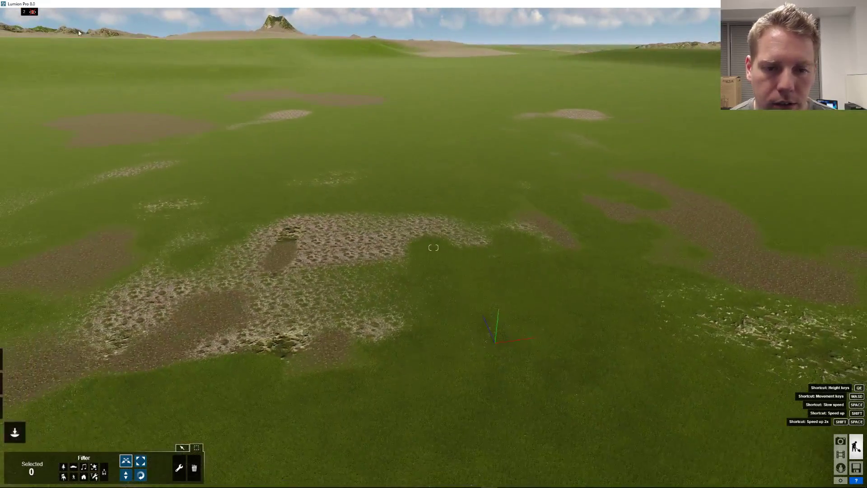
pyautogui.click(33, 12)
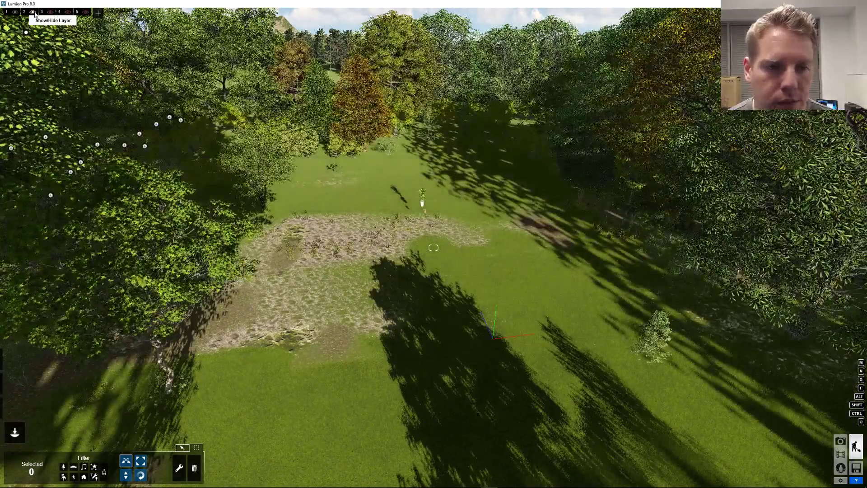
pyautogui.click(33, 12)
pyautogui.click(50, 12)
pyautogui.click(50, 12)
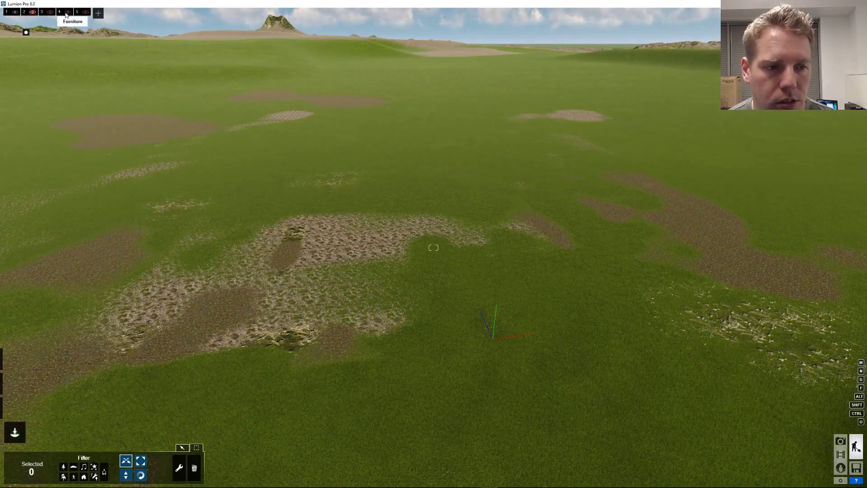
pyautogui.click(66, 13)
pyautogui.click(67, 13)
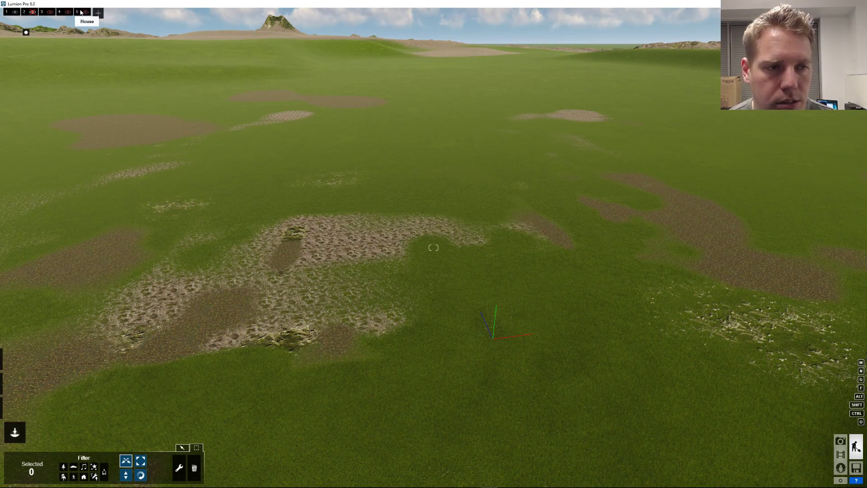
# Show the House layer again
pyautogui.click(85, 12)
pyautogui.press('w')
pyautogui.moveTo(259, 217); pyautogui.dragTo(307, 149, button='right')
pyautogui.press('s')
pyautogui.moveTo(433, 247); pyautogui.dragTo(440, 303, button='right')
pyautogui.press('w')
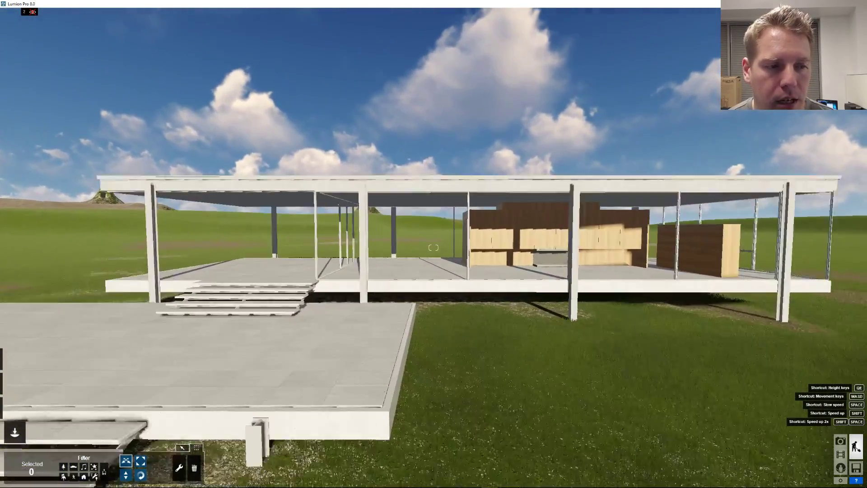
# Examine the house with the other layers hidden, looking from the terrace, entrance steps and porch
pyautogui.press('s')
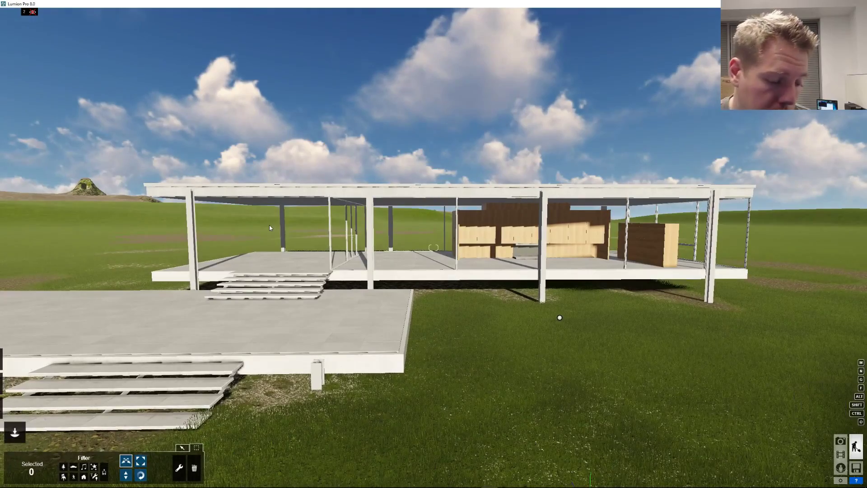
pyautogui.press('a')
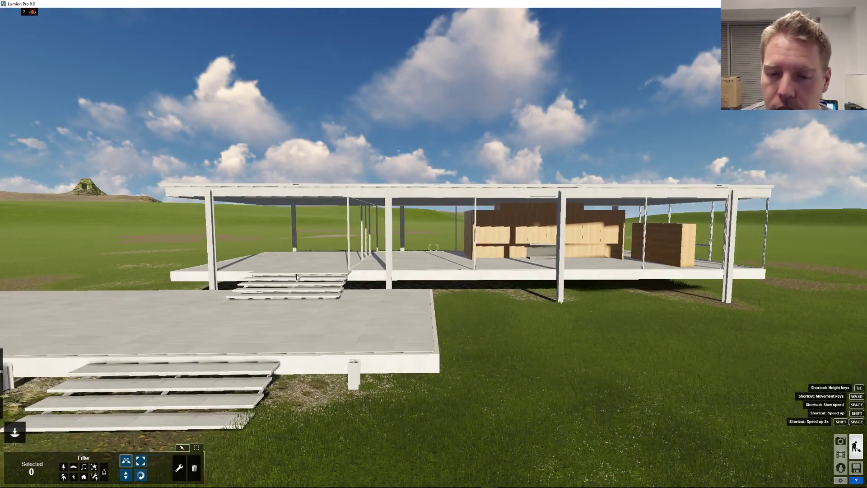
pyautogui.press('a')
pyautogui.moveTo(433, 248); pyautogui.dragTo(478, 247, button='right')
pyautogui.press('w')
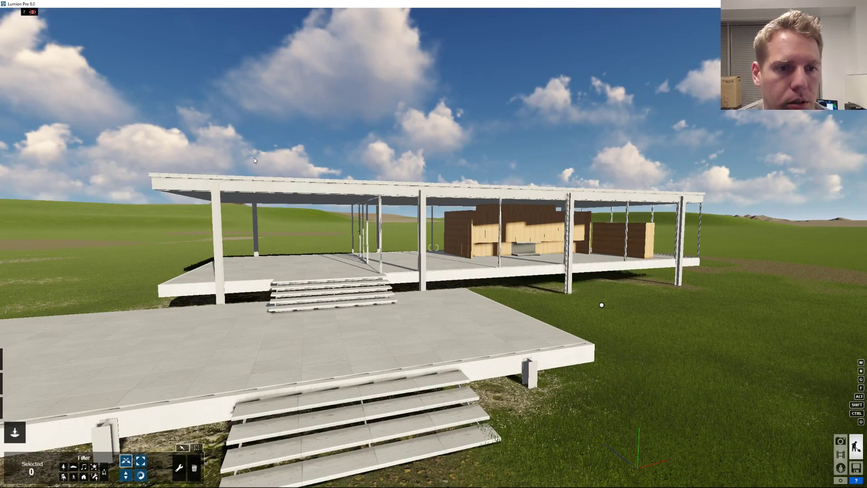
pyautogui.moveTo(254, 160); pyautogui.dragTo(269, 199, button='right')
pyautogui.press('w')
pyautogui.press('s')
pyautogui.press('w')
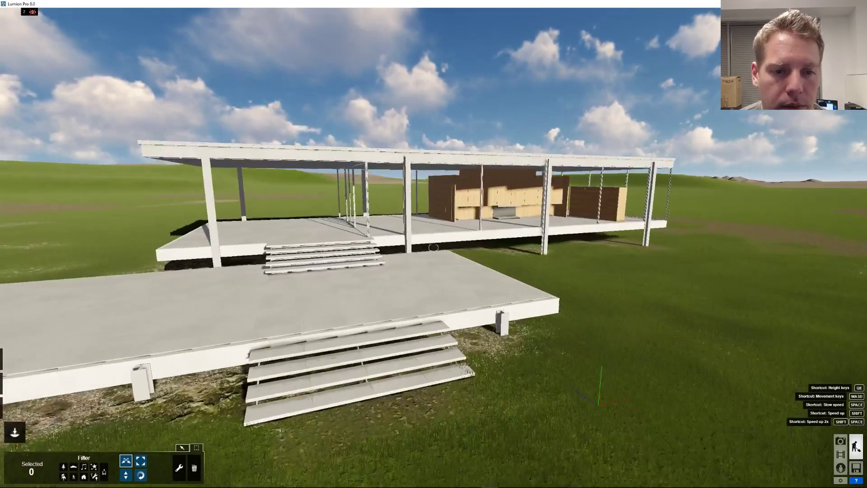
pyautogui.press('w')
pyautogui.press('w')
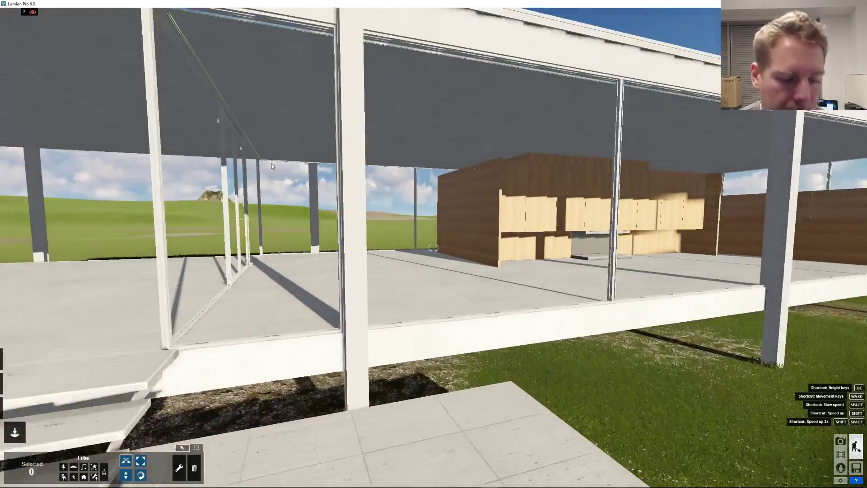
pyautogui.press('s')
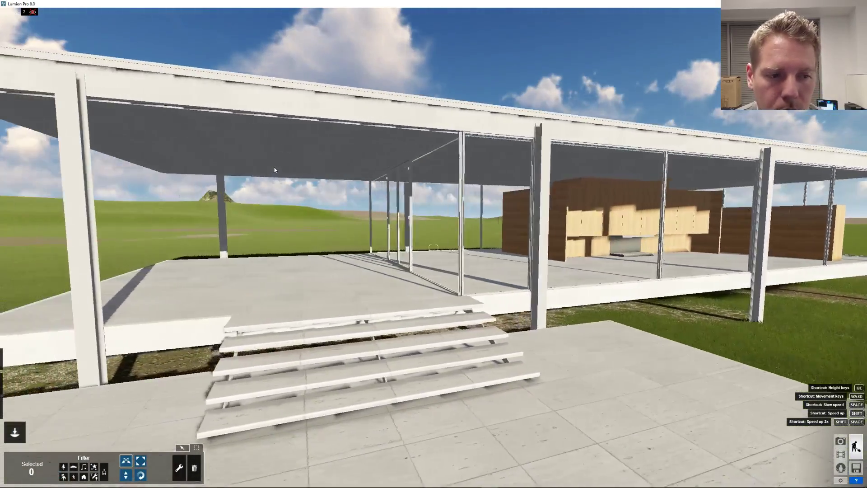
pyautogui.press('a')
pyautogui.moveTo(274, 170); pyautogui.dragTo(345, 183, button='right')
pyautogui.moveTo(45, 8)
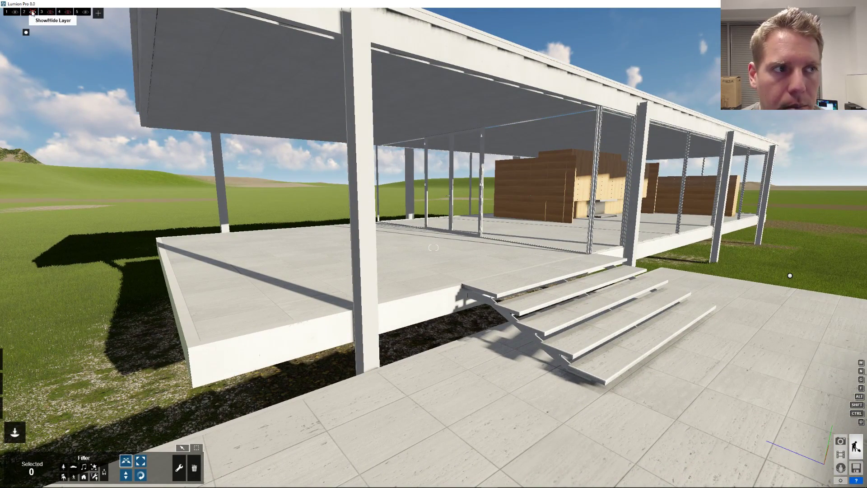
# Switch to Photo mode and restore the camera view saved in Photo 1
pyautogui.moveTo(297, 119); pyautogui.dragTo(293, 136, button='right')
pyautogui.press('w')
pyautogui.press('s')
pyautogui.press('s')
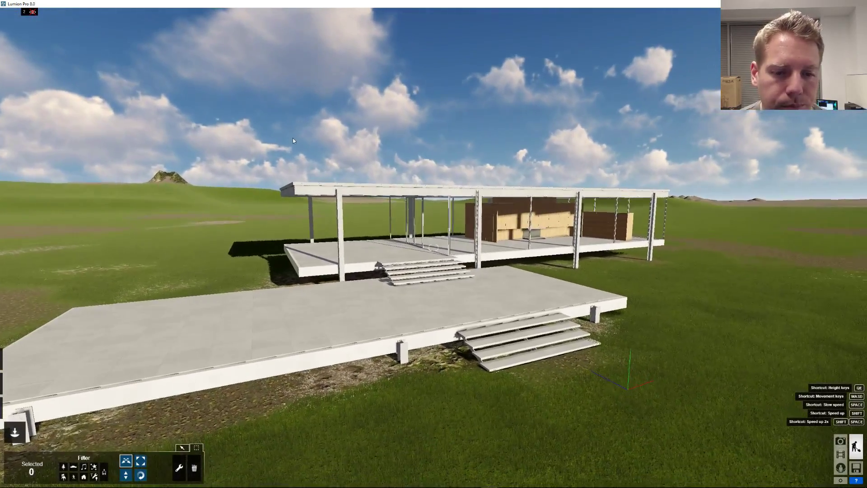
pyautogui.click(840, 441)
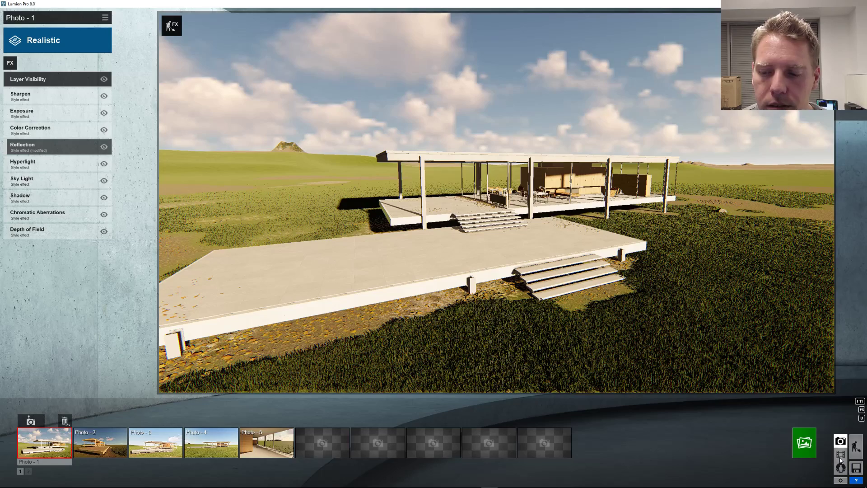
pyautogui.click(42, 447)
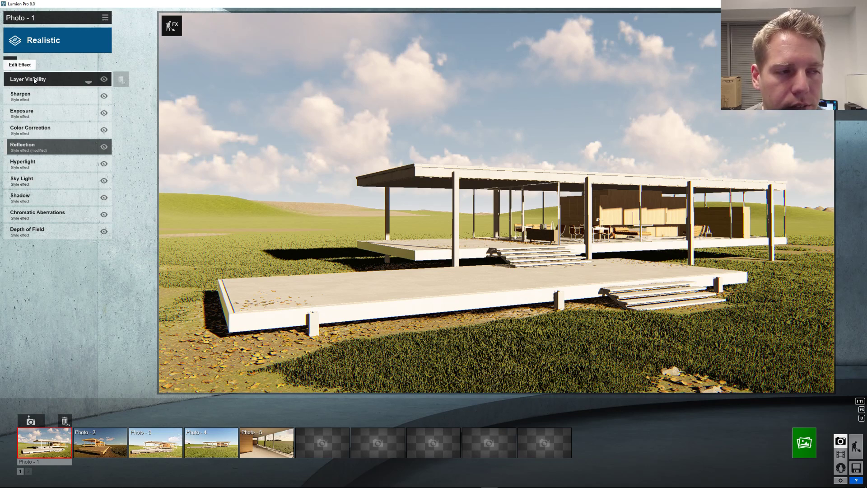
# Look up Layer Visibility in the photo effect library, and open Photo 1's existing Layer Visibility effect for editing
pyautogui.click(171, 25)
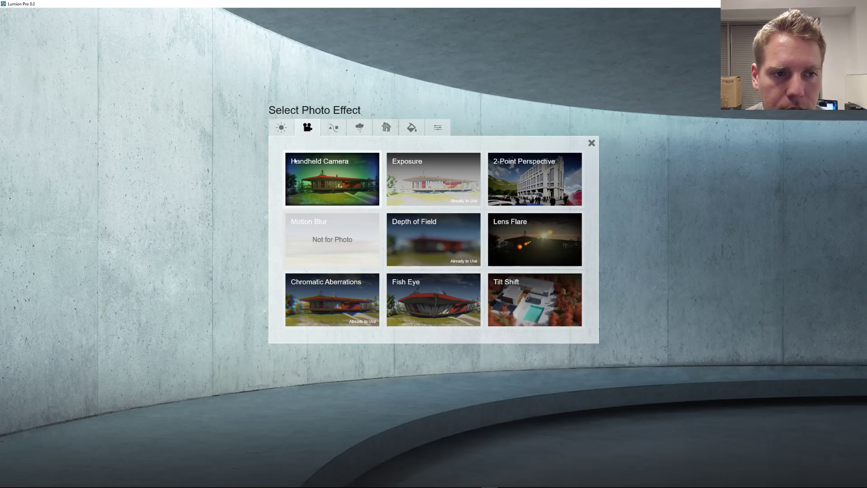
pyautogui.click(281, 127)
pyautogui.click(333, 128)
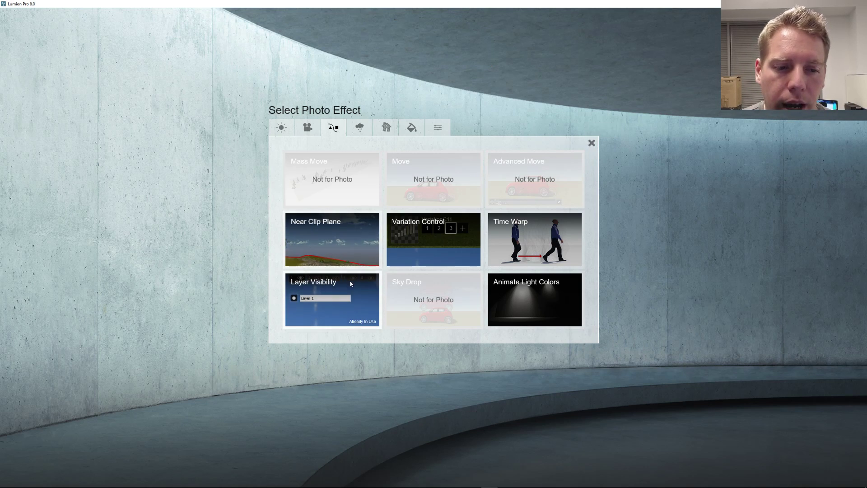
pyautogui.click(591, 144)
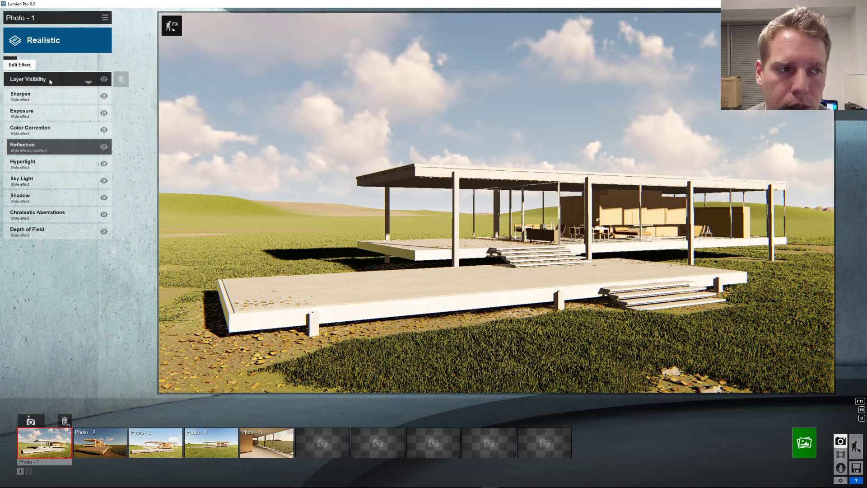
pyautogui.click(35, 80)
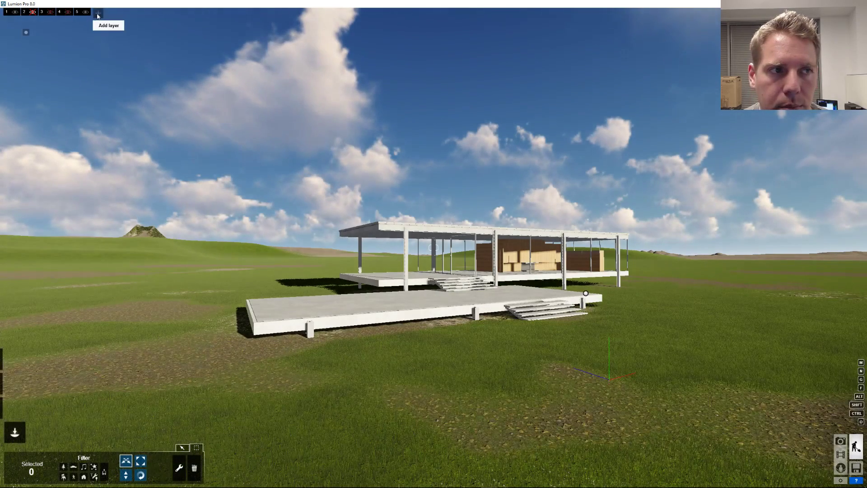
# Add six more layers to the scene, numbers 6 to 11
pyautogui.click(98, 15)
pyautogui.click(115, 15)
pyautogui.click(133, 15)
pyautogui.click(151, 14)
pyautogui.click(168, 15)
pyautogui.click(187, 14)
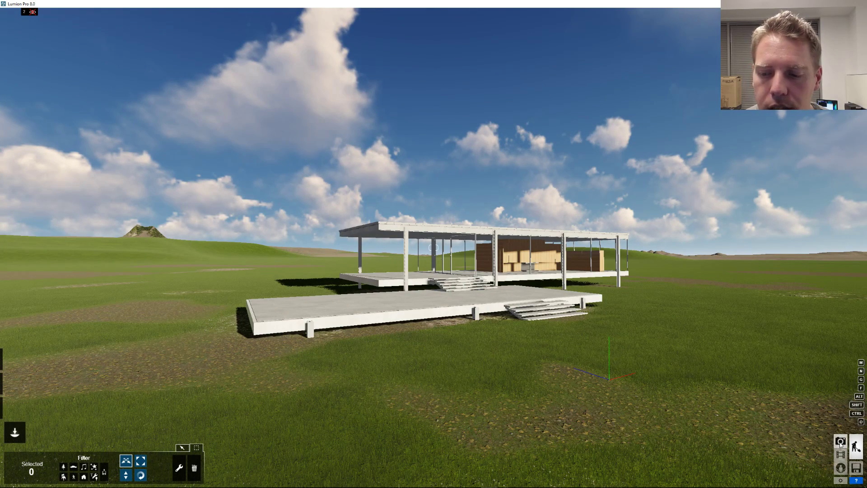
# Return to Photo mode and restore Photo 1's saved camera view
pyautogui.click(840, 441)
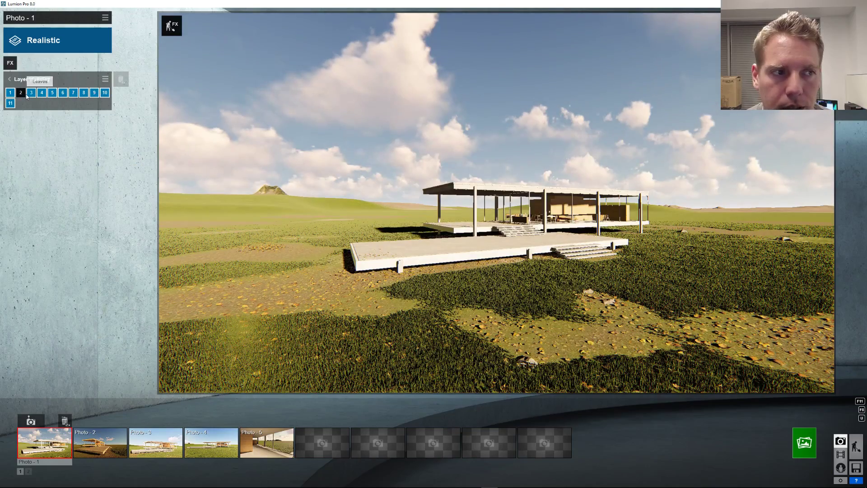
pyautogui.moveTo(496, 225); pyautogui.dragTo(520, 233, button='right')
pyautogui.press('w')
pyautogui.click(39, 447)
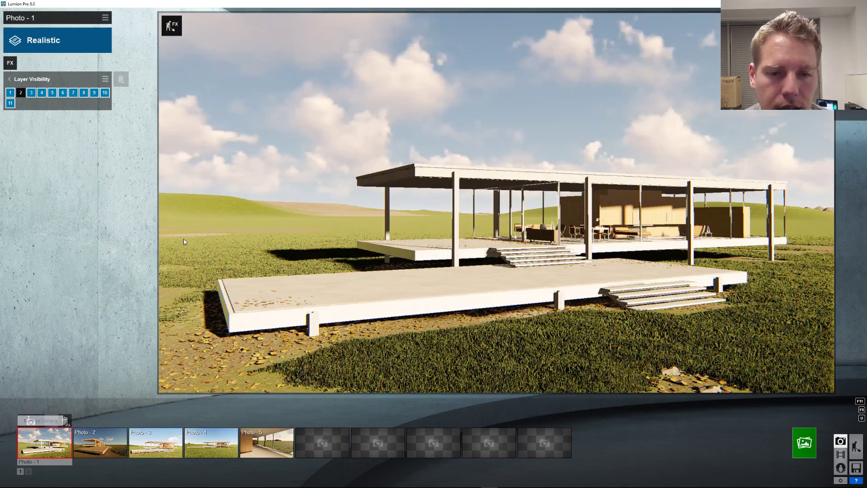
# Toggle the Trees layer on and off, and hide the Leaves and Furniture layers in Photo 1's Layer Visibility effect
pyautogui.click(20, 93)
pyautogui.click(20, 94)
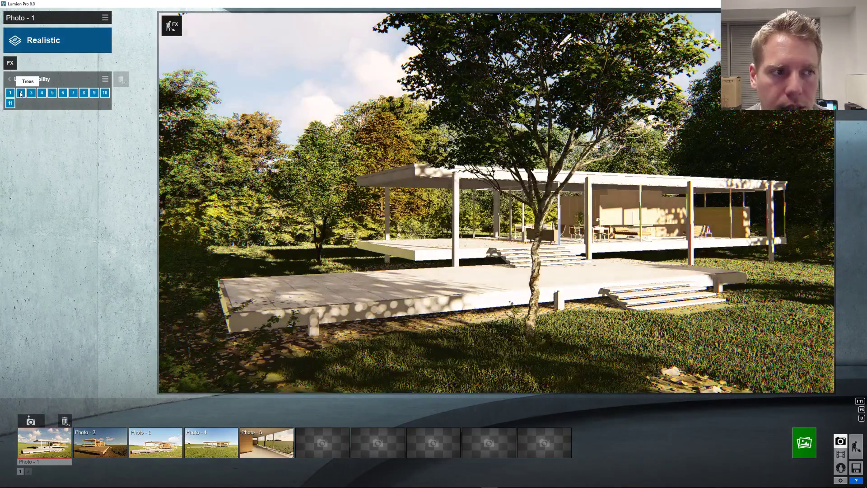
pyautogui.click(32, 93)
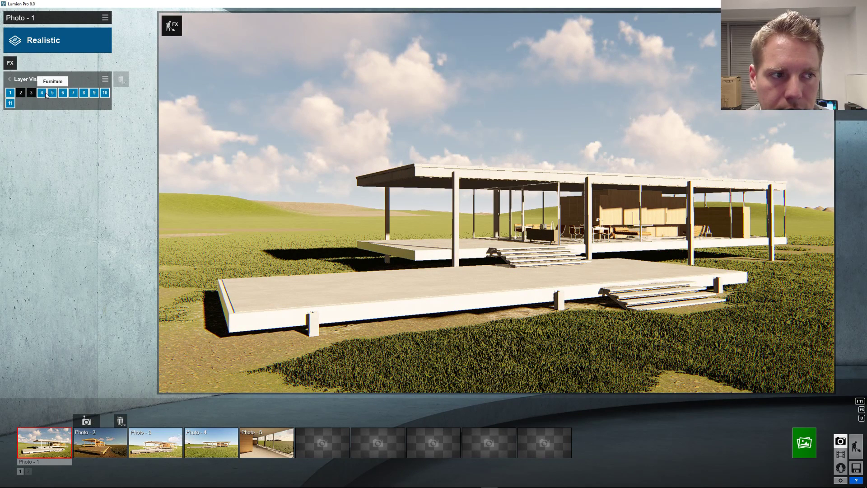
pyautogui.click(46, 93)
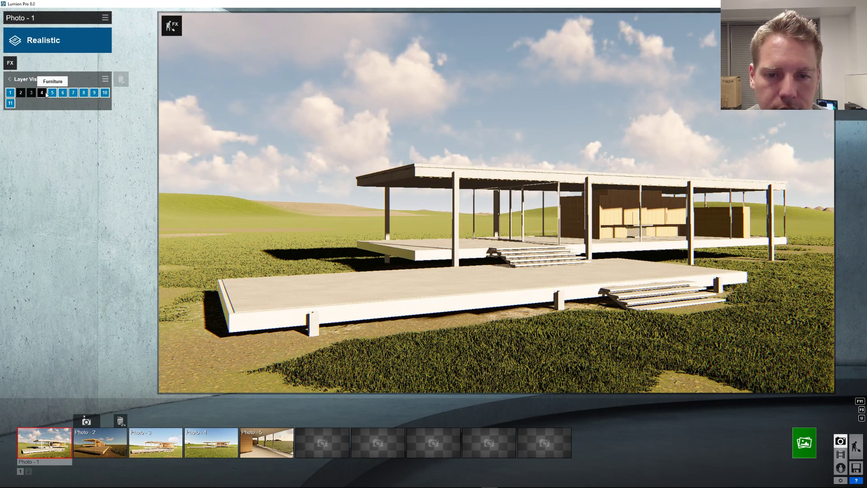
# Add the Layer Visibility effect to Photo 2 and show the Furniture layer in it
pyautogui.click(100, 441)
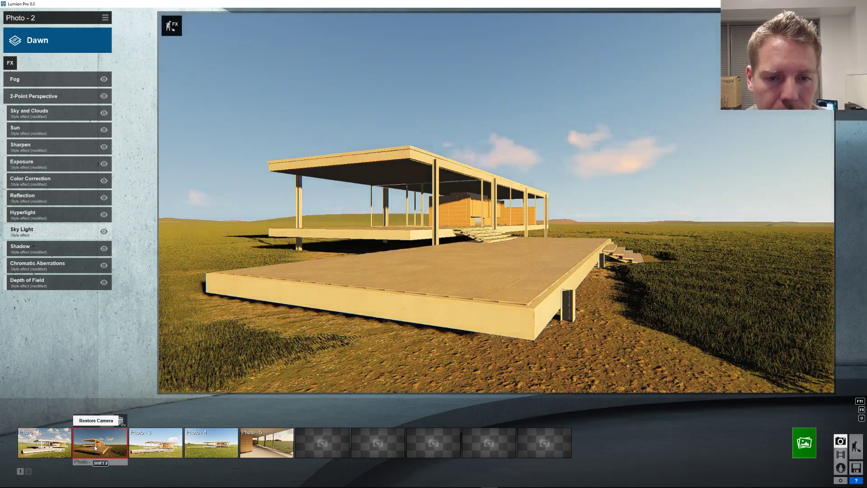
pyautogui.click(10, 63)
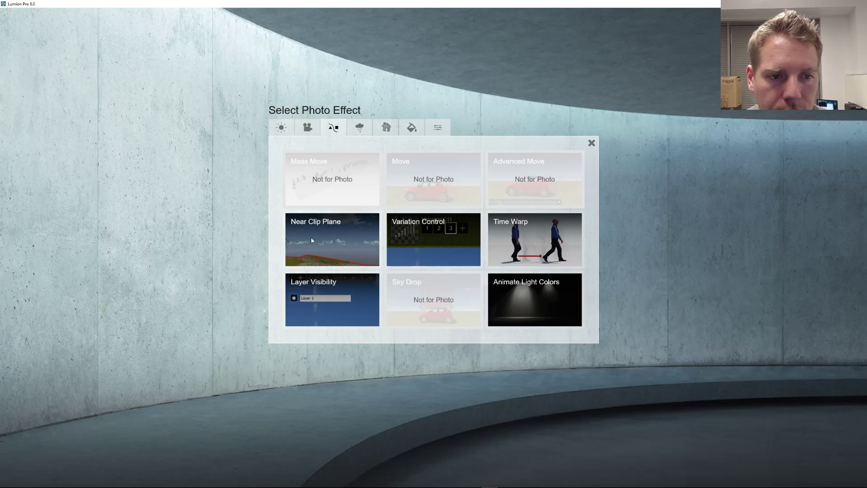
pyautogui.click(332, 302)
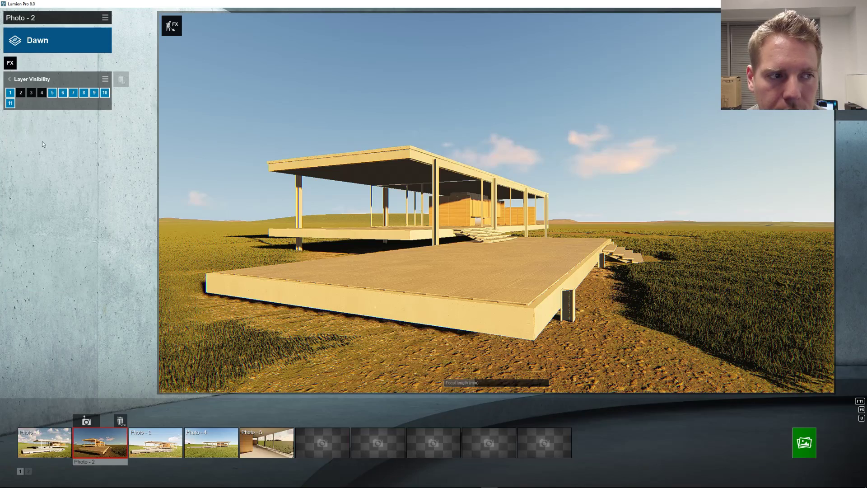
pyautogui.click(42, 92)
# Show the Trees layer and hide the Leaves and Furniture layers in Photo 3's Layer Visibility effect
pyautogui.click(156, 443)
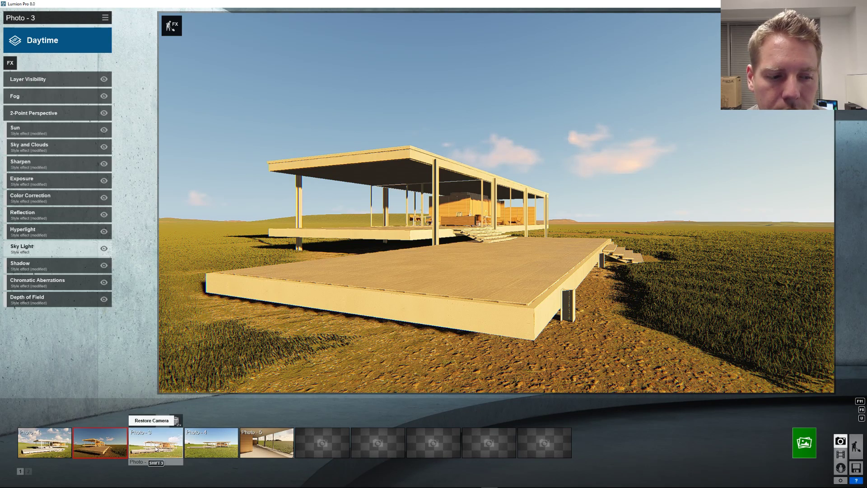
pyautogui.click(27, 79)
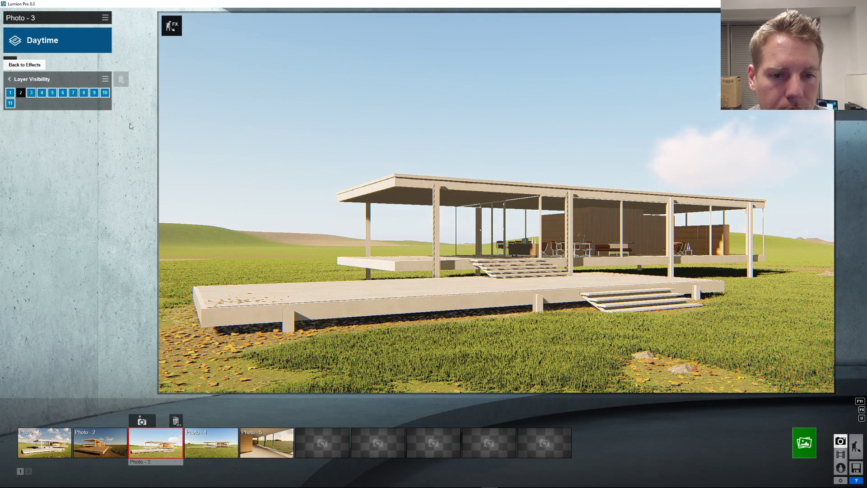
pyautogui.click(24, 96)
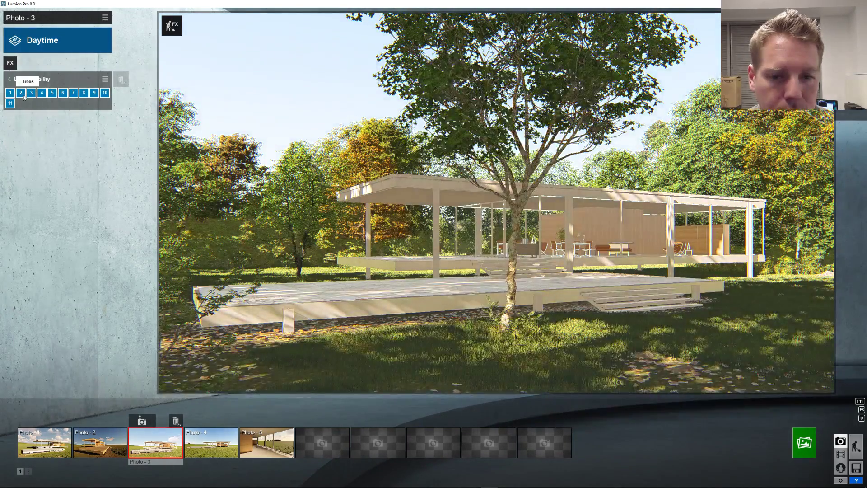
pyautogui.click(35, 95)
pyautogui.click(42, 95)
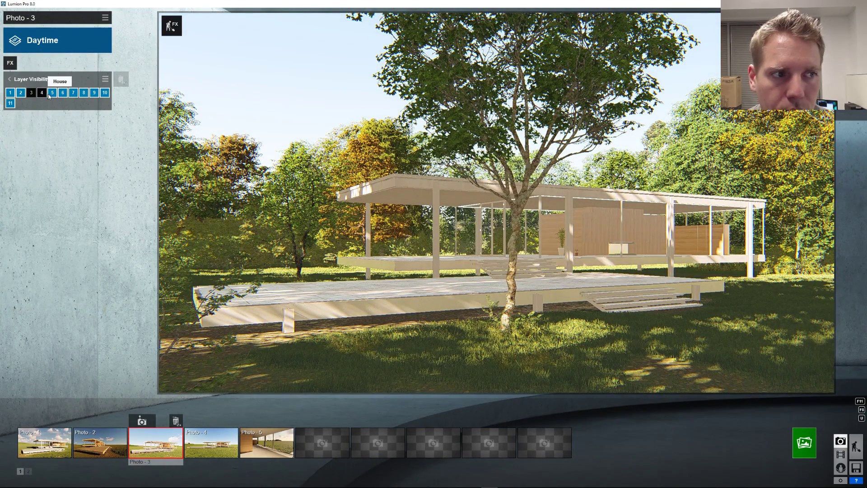
# Add the Layer Visibility effect to Photo 4 and show the Furniture layer in it
pyautogui.click(219, 448)
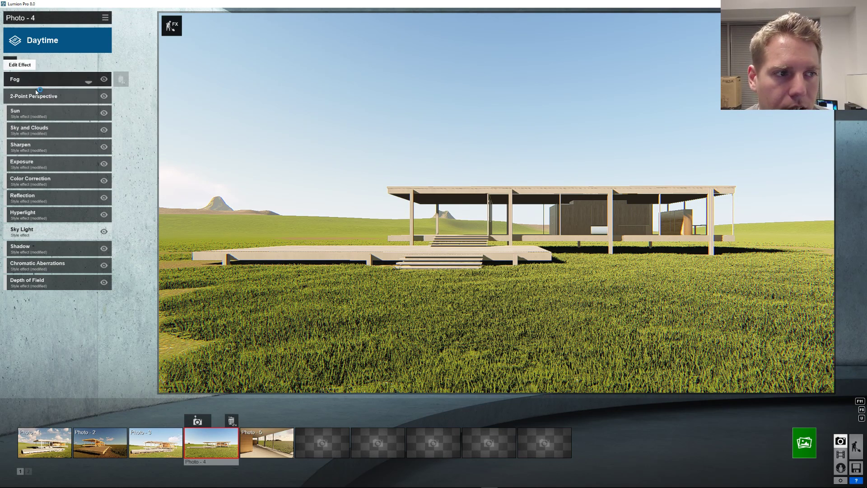
pyautogui.click(10, 59)
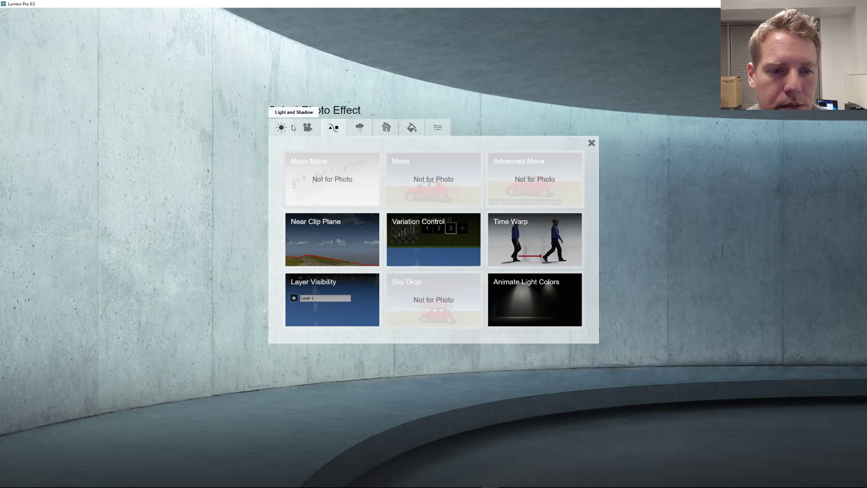
pyautogui.click(307, 128)
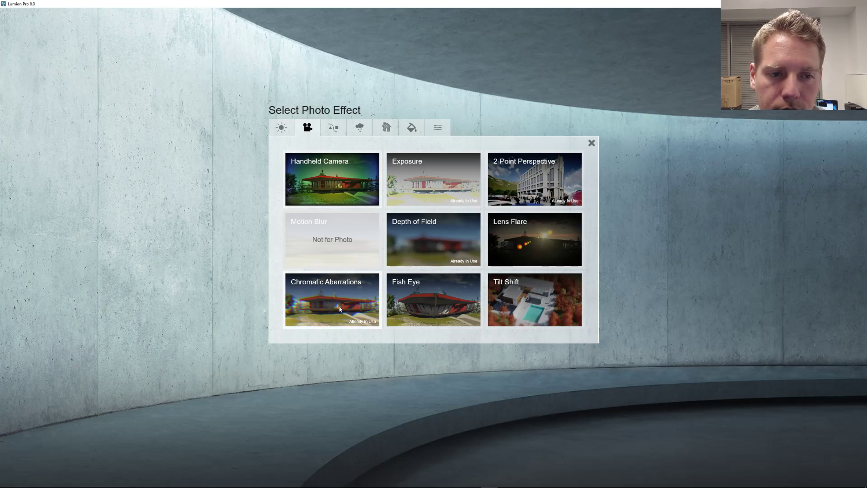
pyautogui.click(333, 127)
pyautogui.click(289, 282)
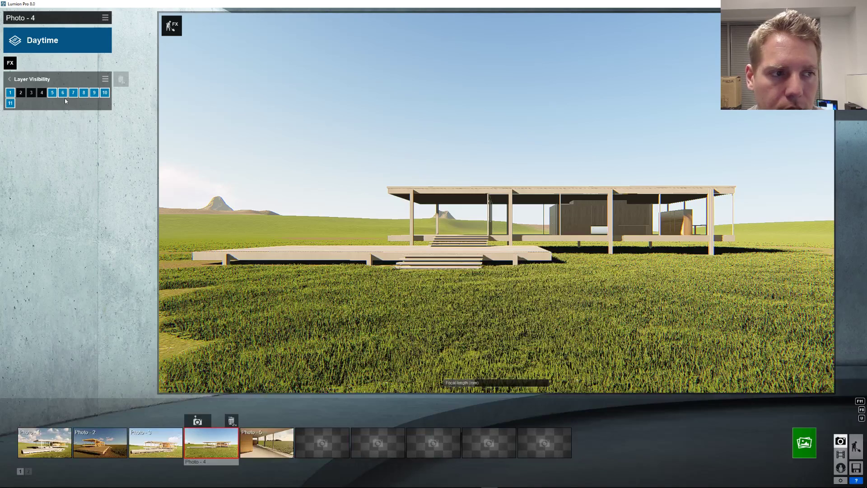
pyautogui.click(42, 93)
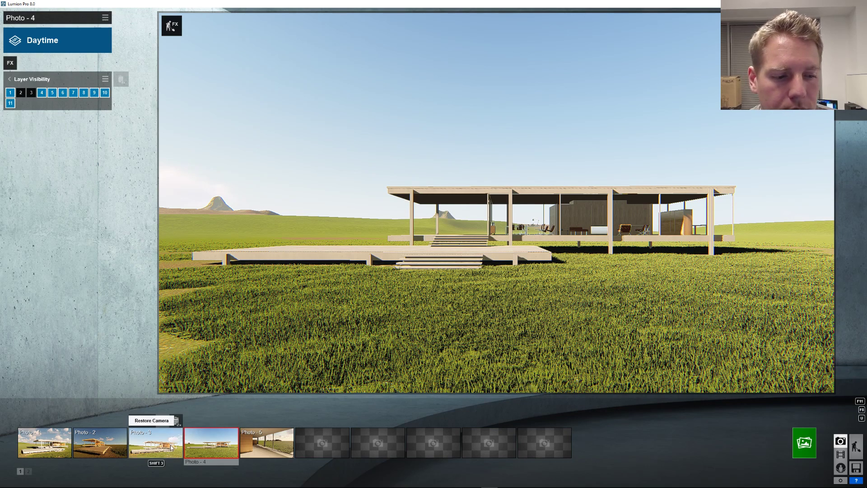
# Switch to Movie mode, scrub through clip 1 - Flythrough, and open its Layer Visibility effect
pyautogui.click(840, 454)
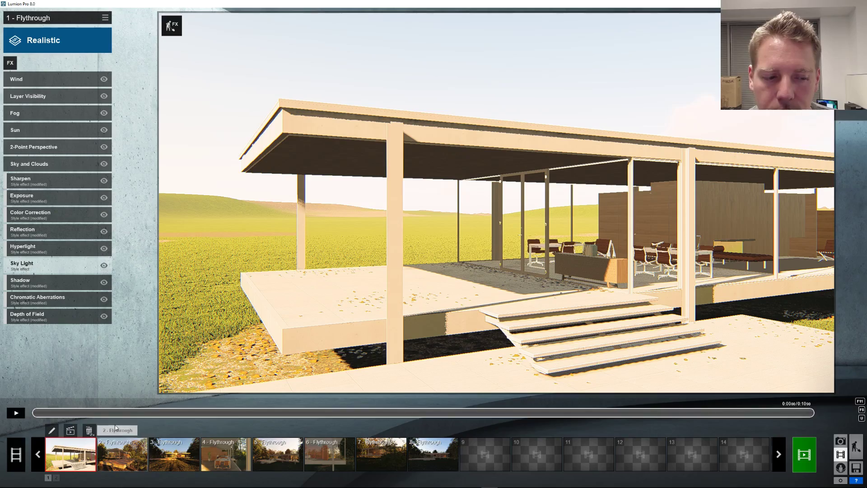
pyautogui.moveTo(46, 416); pyautogui.dragTo(664, 413)
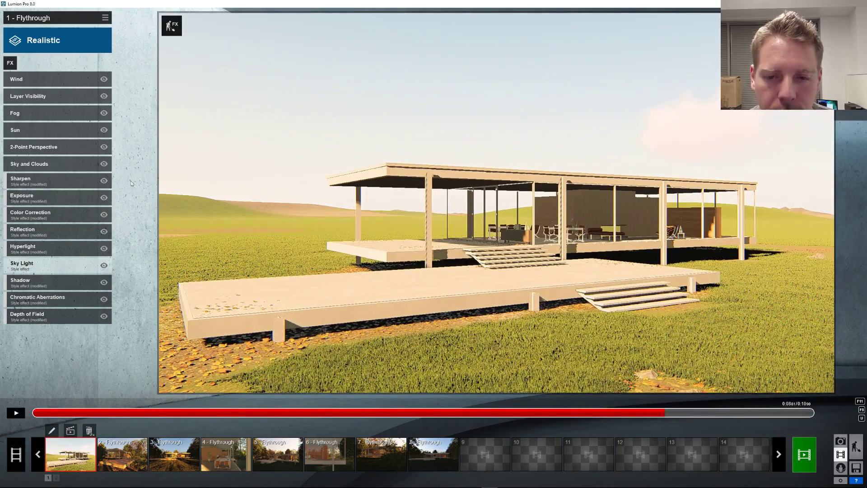
pyautogui.click(62, 96)
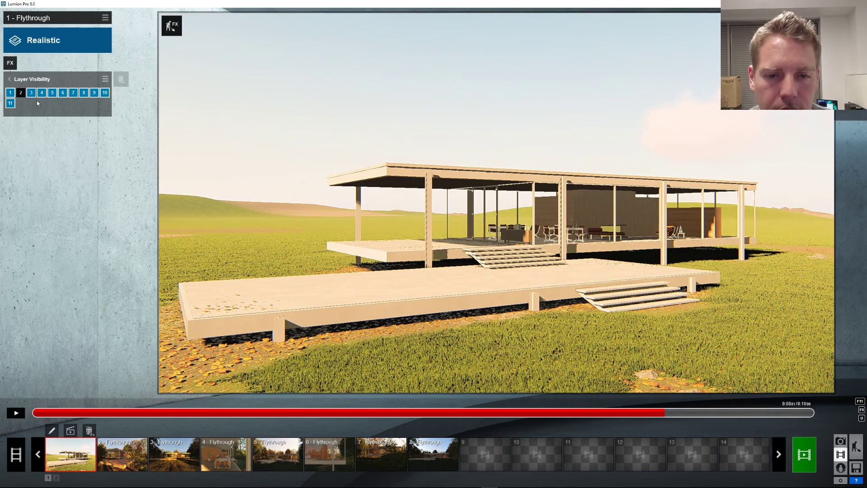
# Create a Layer Visibility key at about 3 seconds in the Flythrough clip, with the Trees, Leaves and Furniture layers hidden
pyautogui.moveTo(45, 413); pyautogui.dragTo(297, 412)
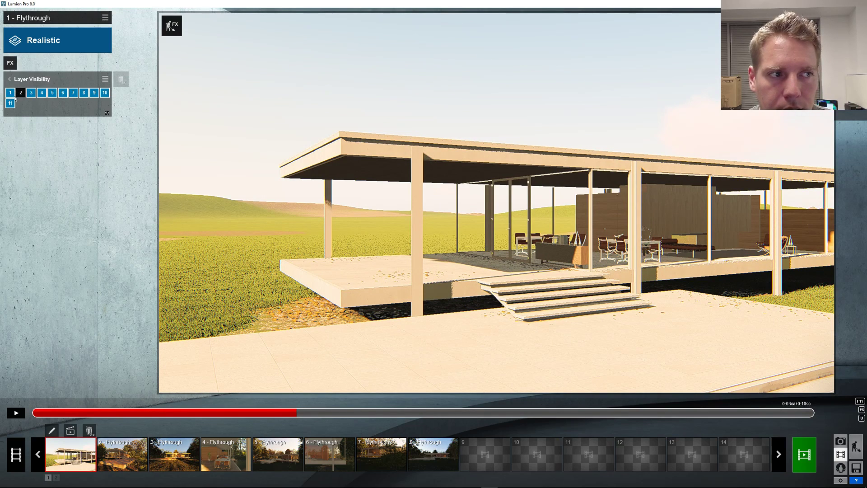
pyautogui.click(107, 112)
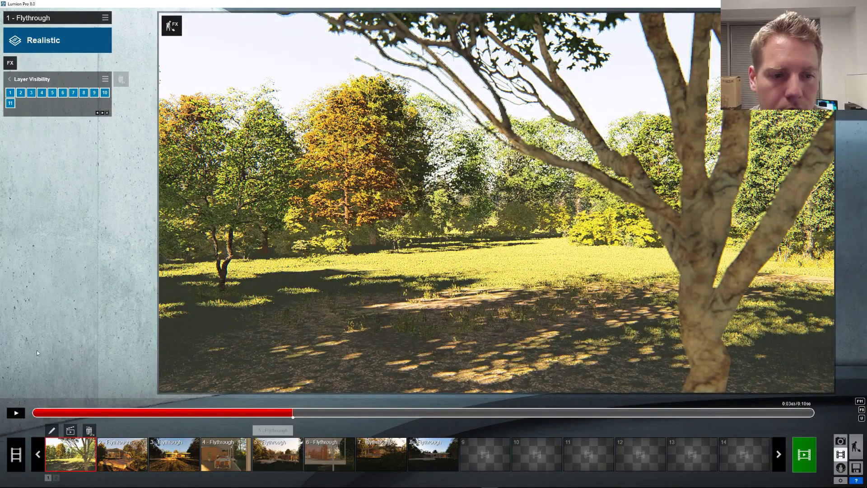
pyautogui.click(21, 92)
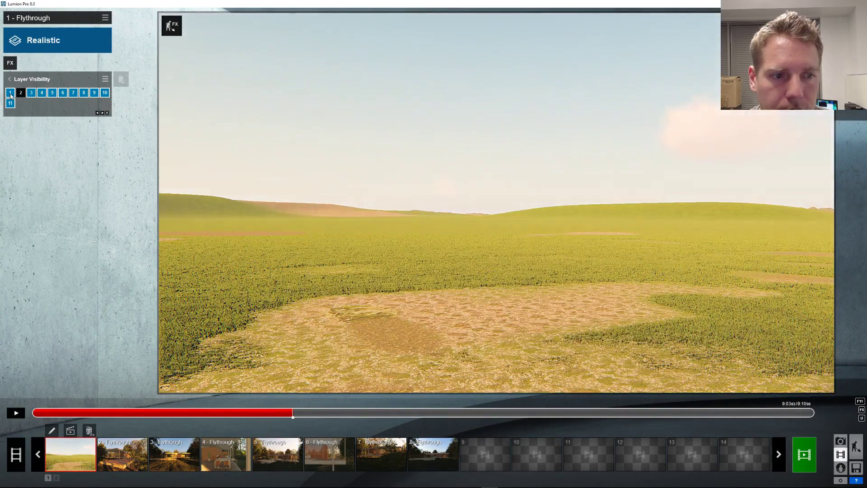
pyautogui.click(21, 93)
pyautogui.click(21, 93)
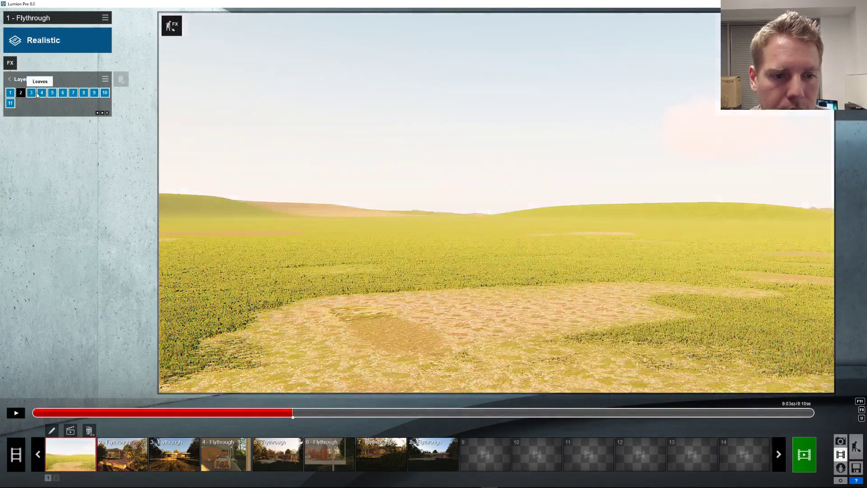
pyautogui.click(43, 94)
pyautogui.click(53, 95)
pyautogui.click(32, 95)
pyautogui.click(52, 93)
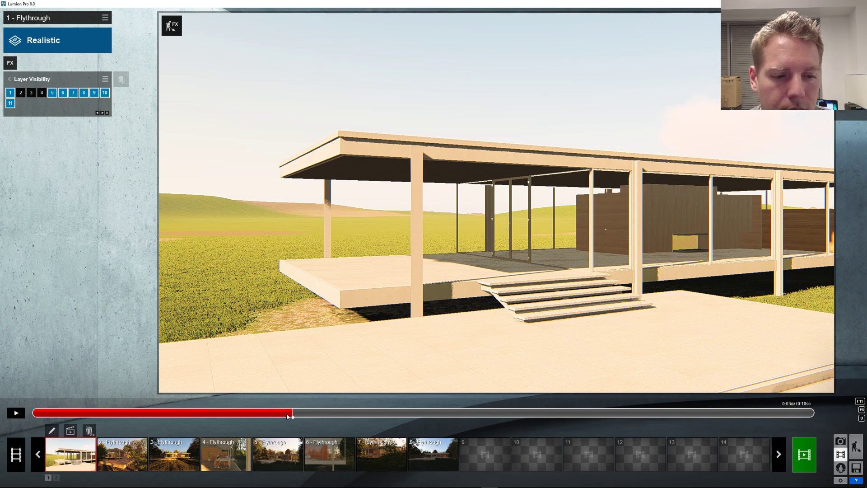
# Create a key at about 6 seconds that shows the Trees and House layers and hides layer 1, Leaves and Furniture
pyautogui.click(107, 113)
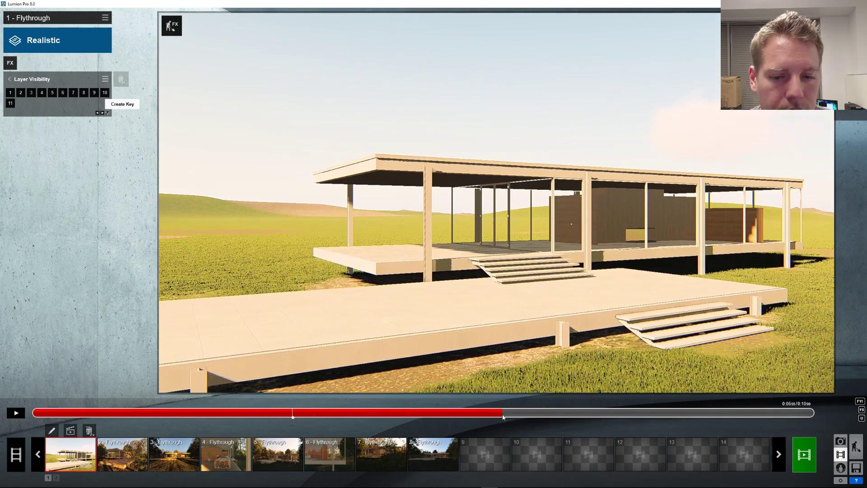
pyautogui.click(107, 112)
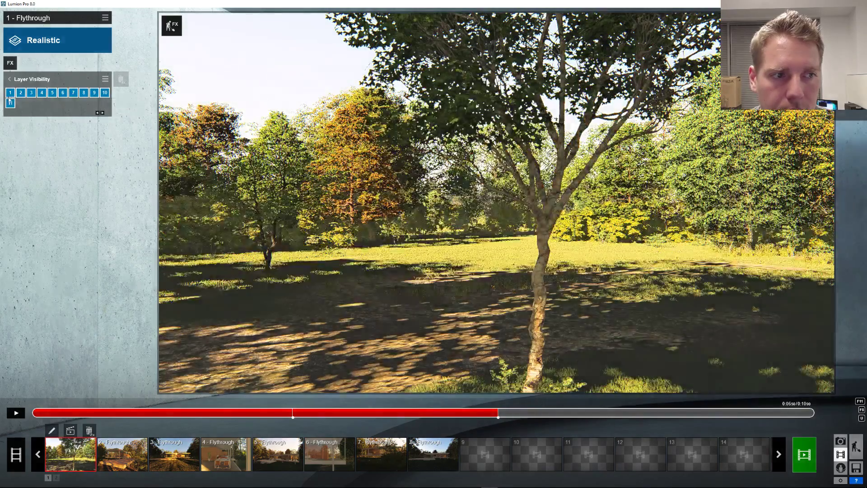
pyautogui.click(52, 93)
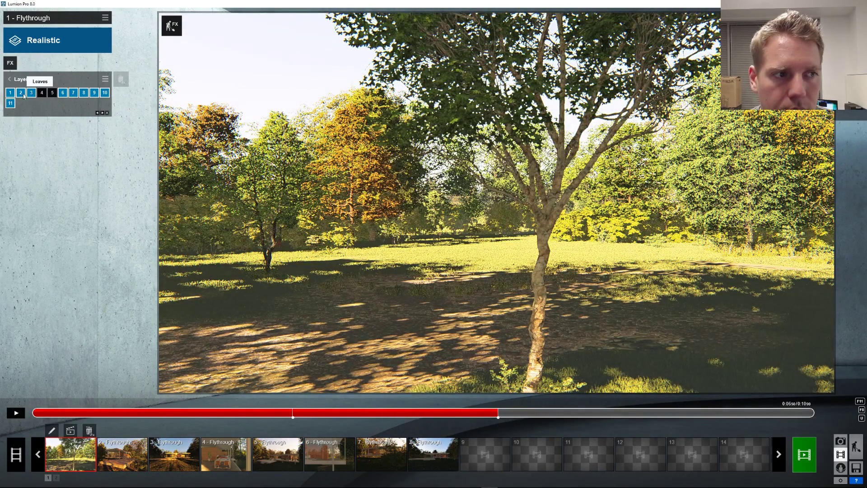
pyautogui.click(22, 95)
pyautogui.click(12, 94)
pyautogui.click(29, 95)
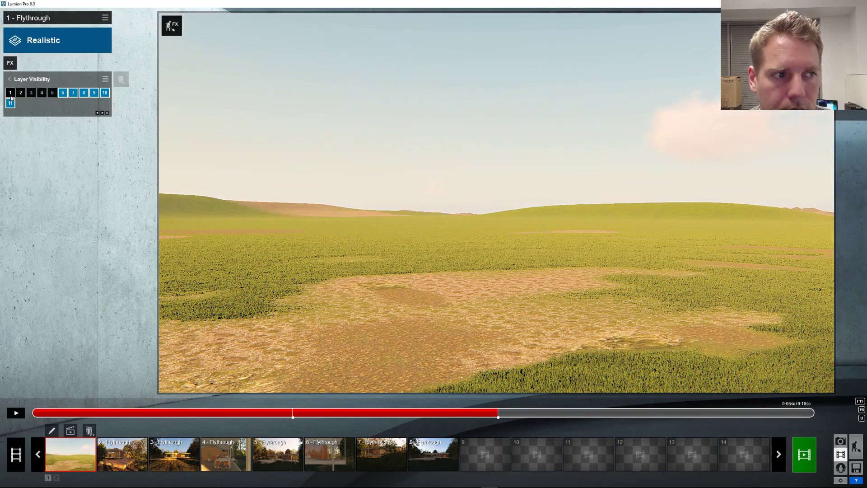
pyautogui.click(53, 92)
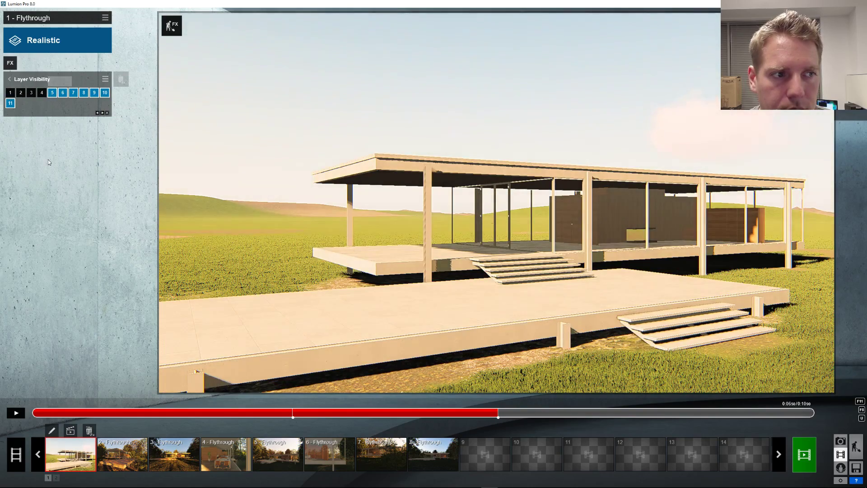
pyautogui.click(22, 94)
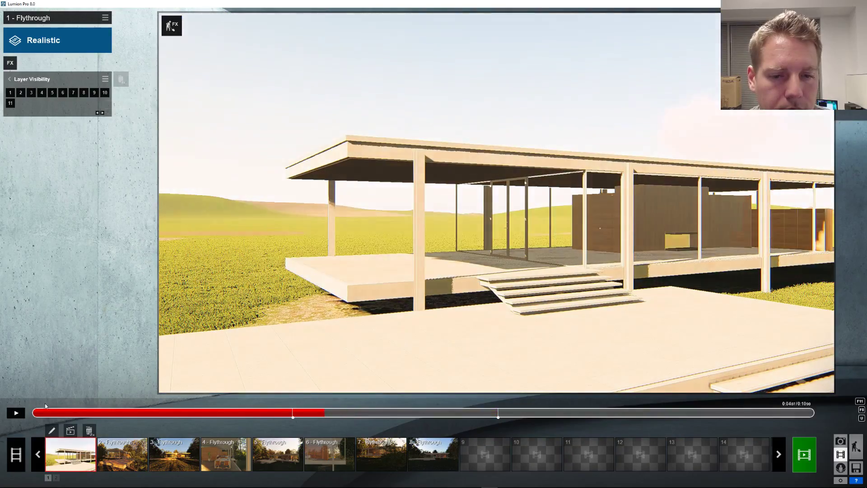
# Play the clip to about 8 seconds and create a key showing Trees, Leaves and House, with layer 1 and Furniture hidden
pyautogui.click(17, 413)
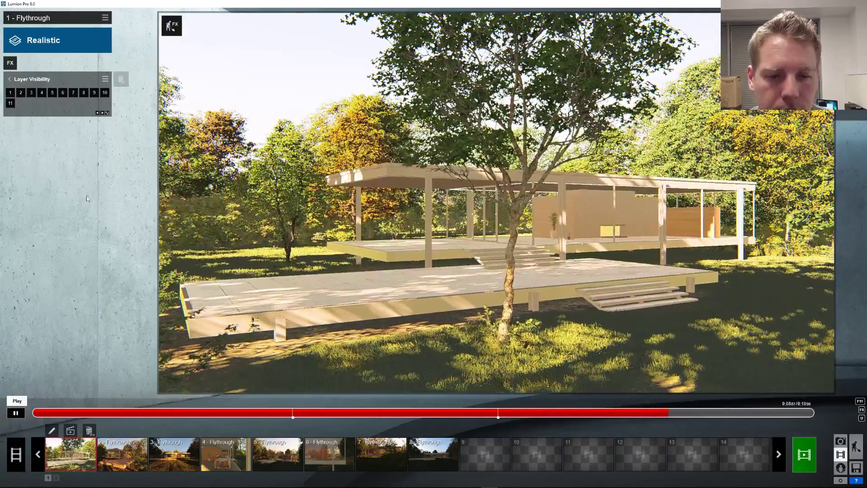
pyautogui.click(17, 413)
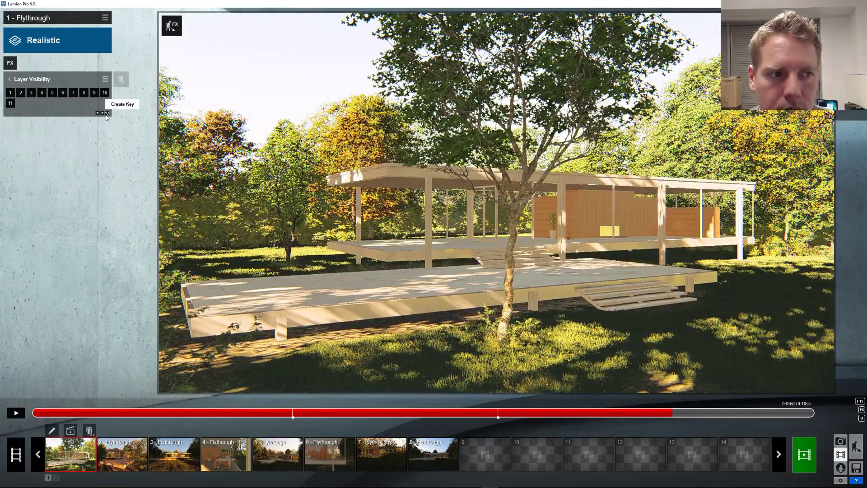
pyautogui.click(107, 113)
pyautogui.click(41, 93)
pyautogui.click(31, 93)
pyautogui.click(21, 93)
pyautogui.click(11, 93)
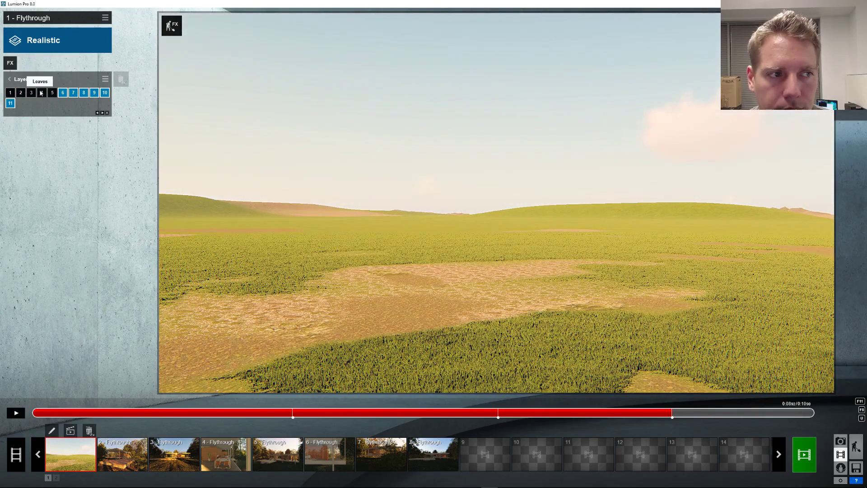
pyautogui.click(52, 92)
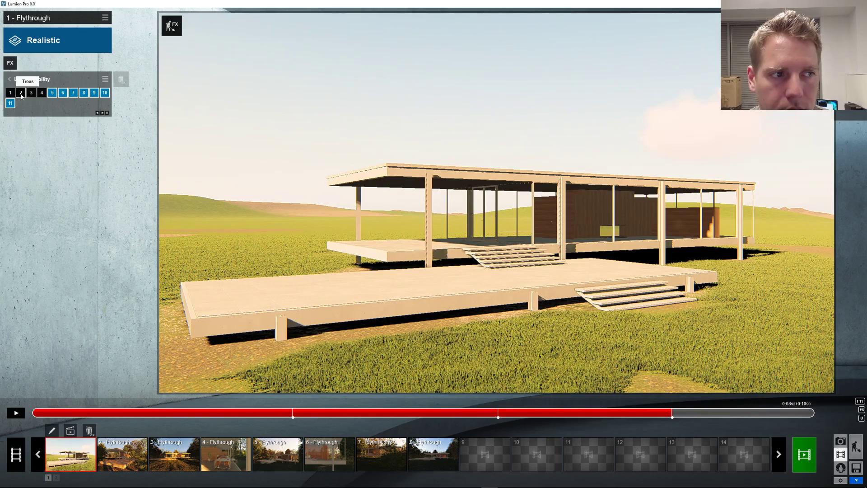
pyautogui.click(21, 93)
pyautogui.click(31, 92)
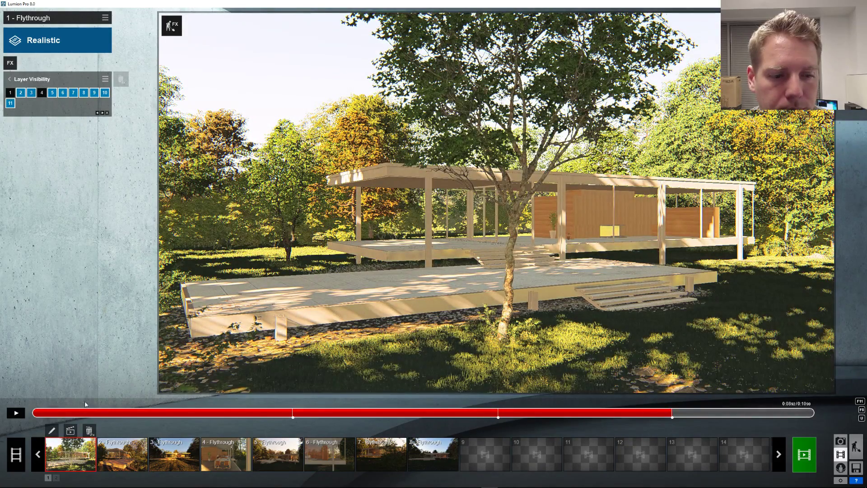
pyautogui.click(107, 112)
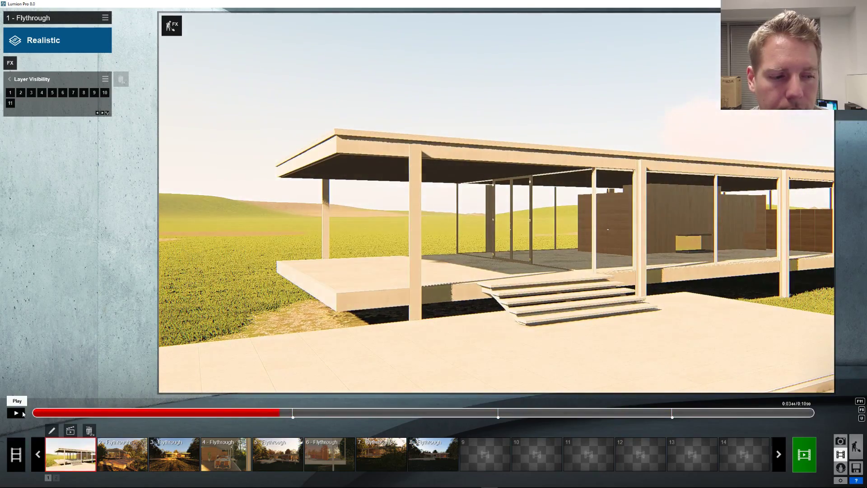
# Play and scrub through the Flythrough clip to check the layer changes at each key
pyautogui.click(23, 413)
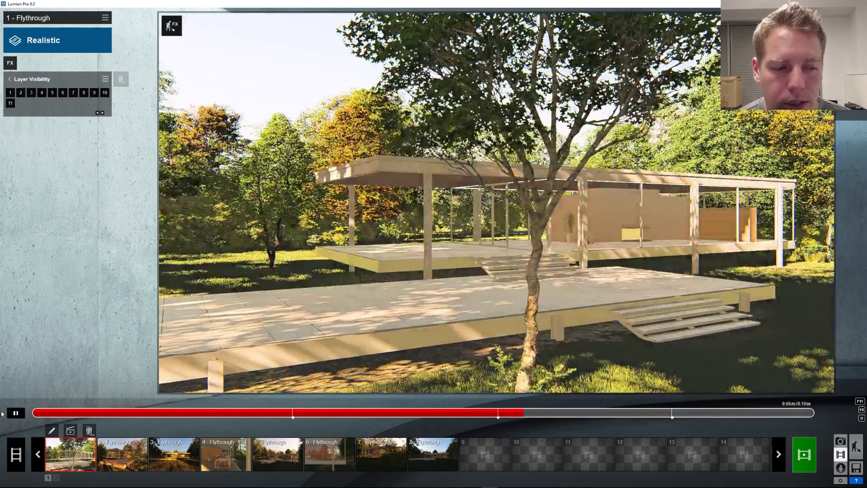
pyautogui.click(16, 413)
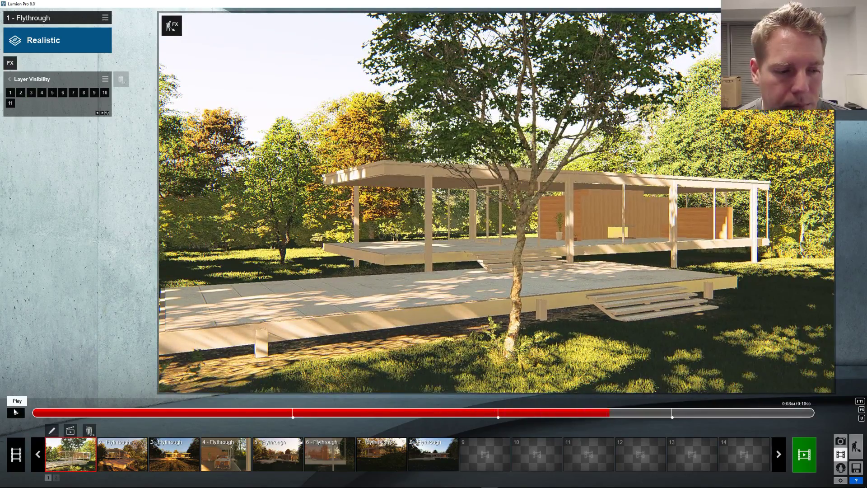
pyautogui.click(16, 413)
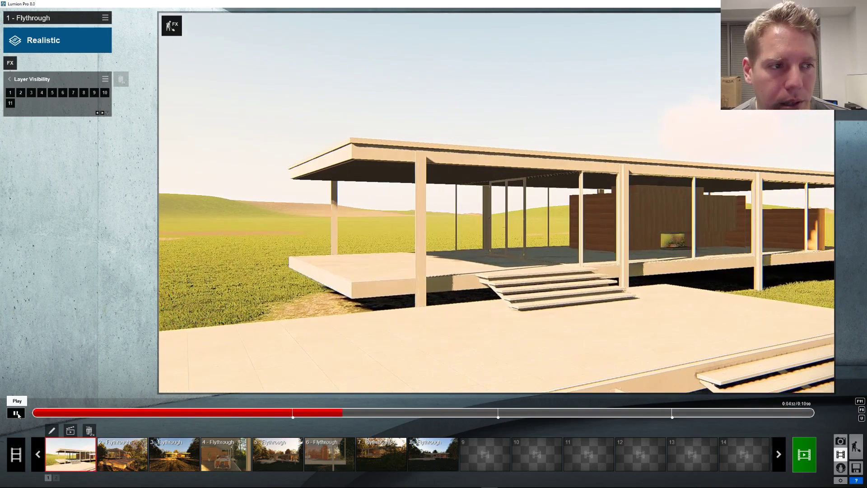
pyautogui.click(17, 413)
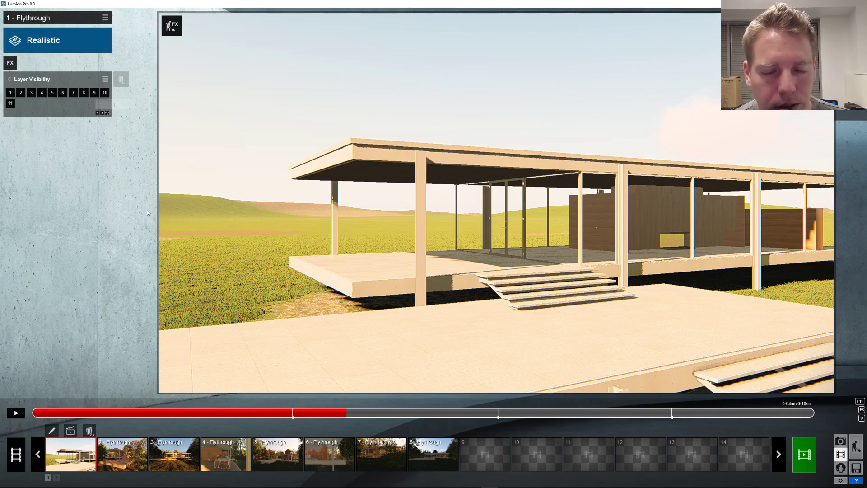
pyautogui.moveTo(351, 411); pyautogui.dragTo(523, 420)
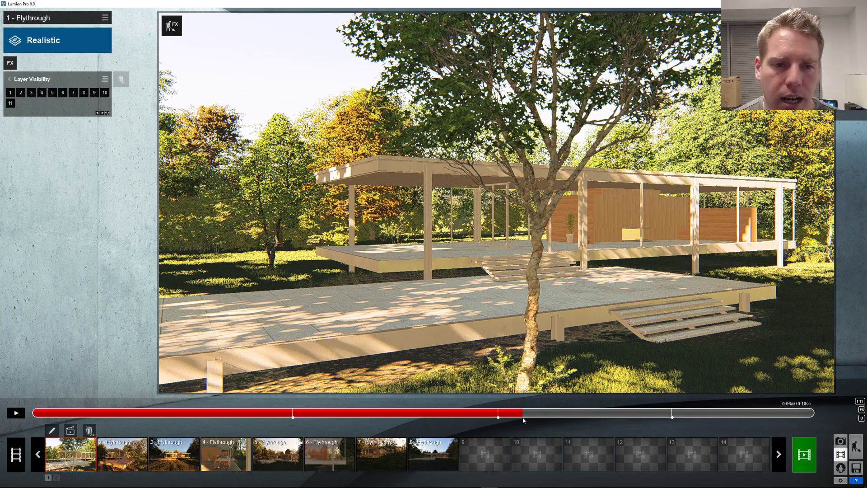
pyautogui.moveTo(518, 417); pyautogui.dragTo(735, 419)
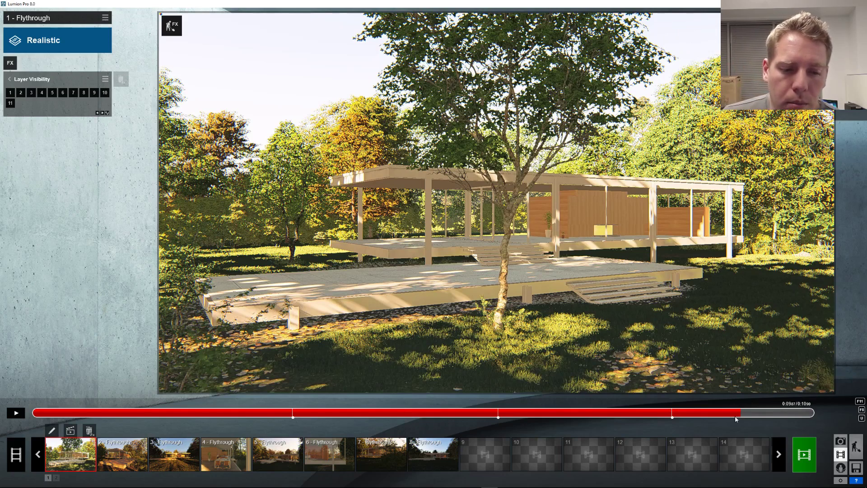